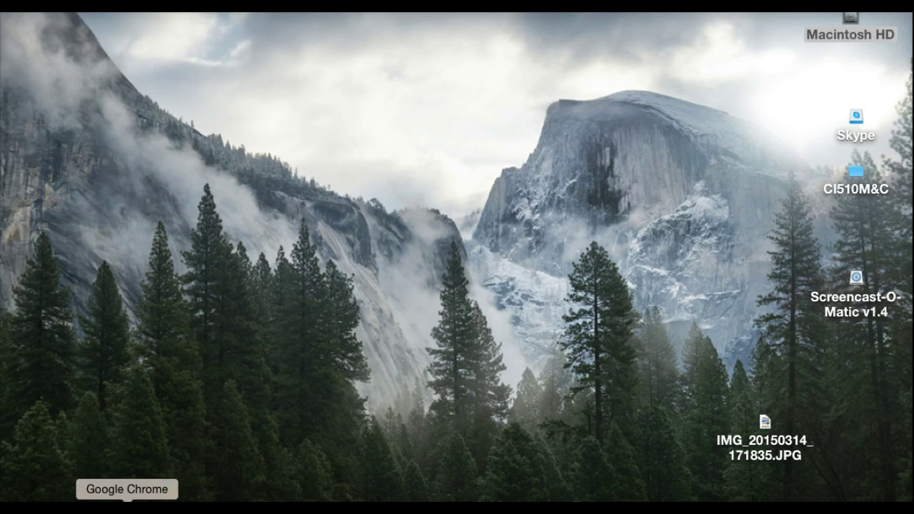
# Switch to Google Chrome and open the actionresearchaction wiki on Wikispaces.
pyautogui.click(127, 508)
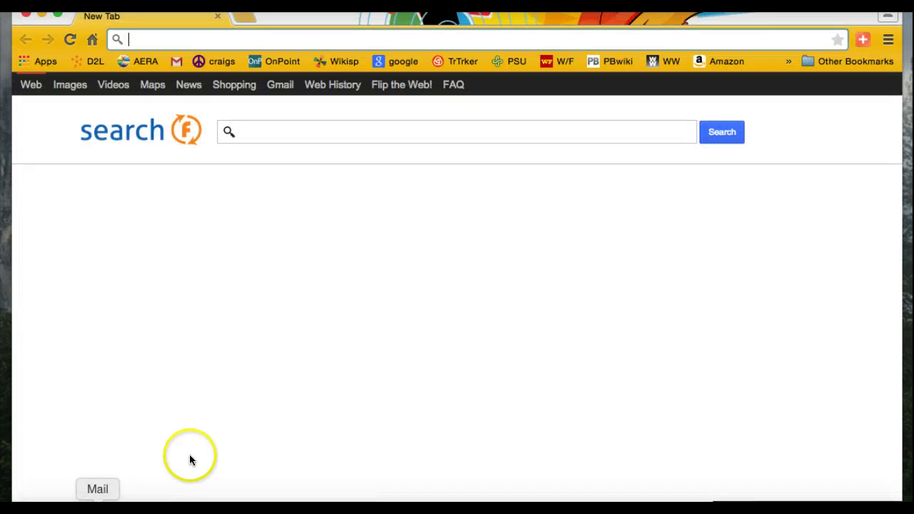
pyautogui.click(350, 65)
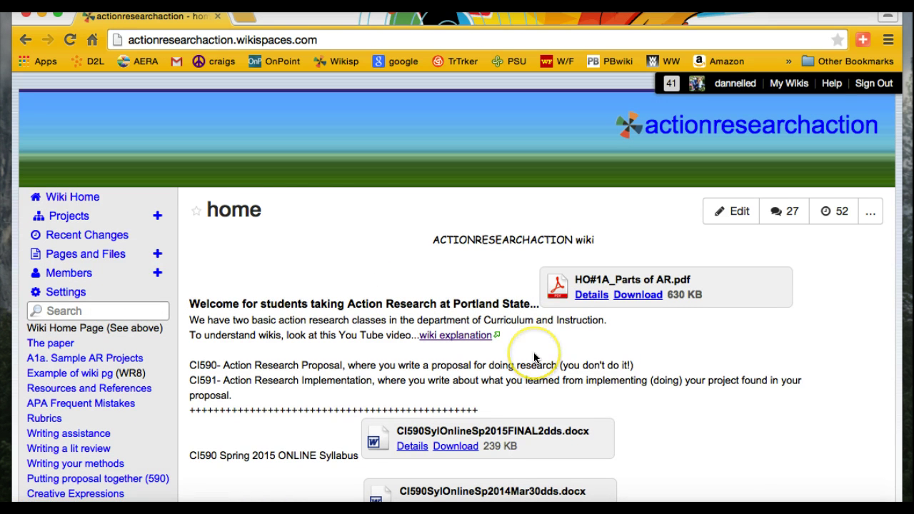
# Examine the wiki home page's syllabus files and the navigation links for methods and student groups from 2015 back to 2010.
pyautogui.scroll(-2, 533, 354)
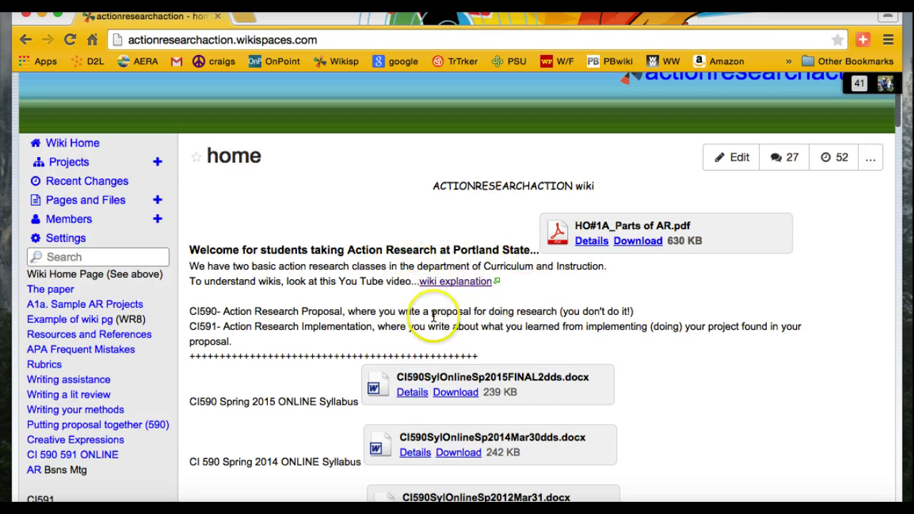
pyautogui.scroll(-2, 137, 370)
pyautogui.scroll(-5, 135, 368)
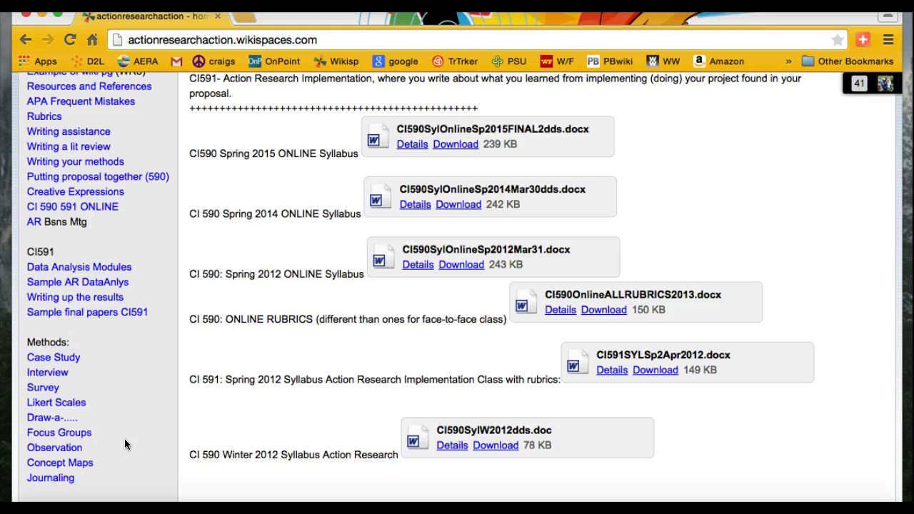
pyautogui.scroll(-5, 125, 443)
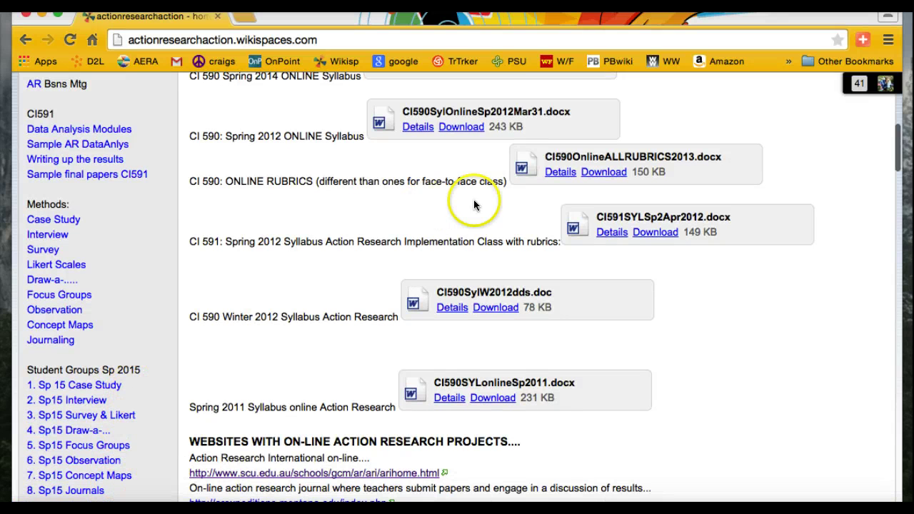
pyautogui.scroll(5, 339, 231)
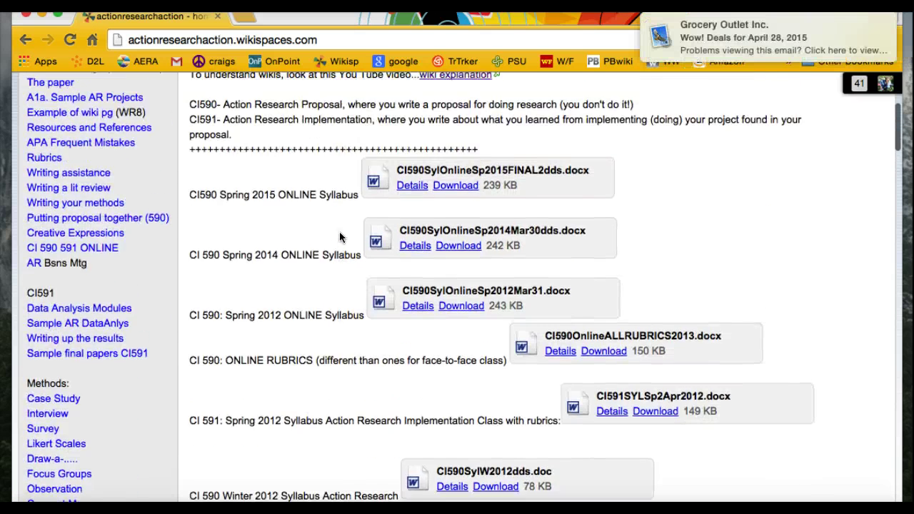
pyautogui.scroll(2, 339, 237)
pyautogui.scroll(-10, 340, 236)
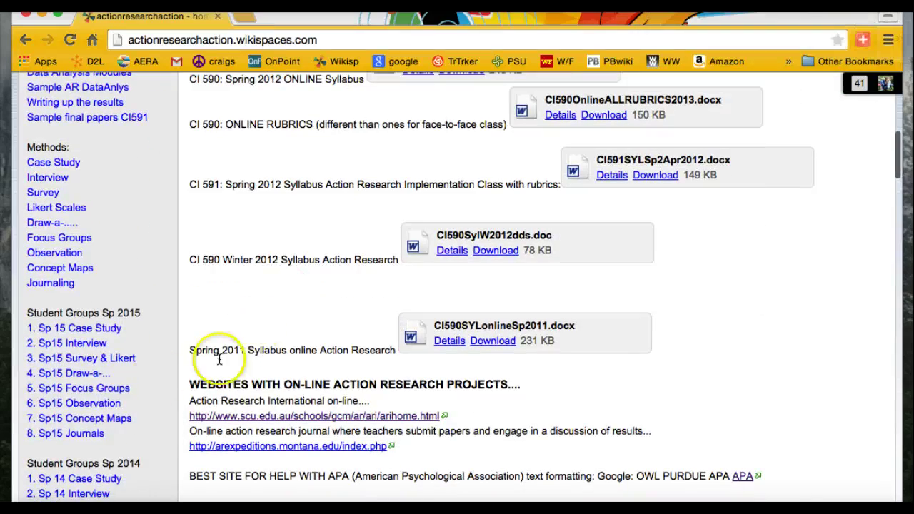
pyautogui.scroll(-1, 142, 412)
pyautogui.scroll(-7, 142, 411)
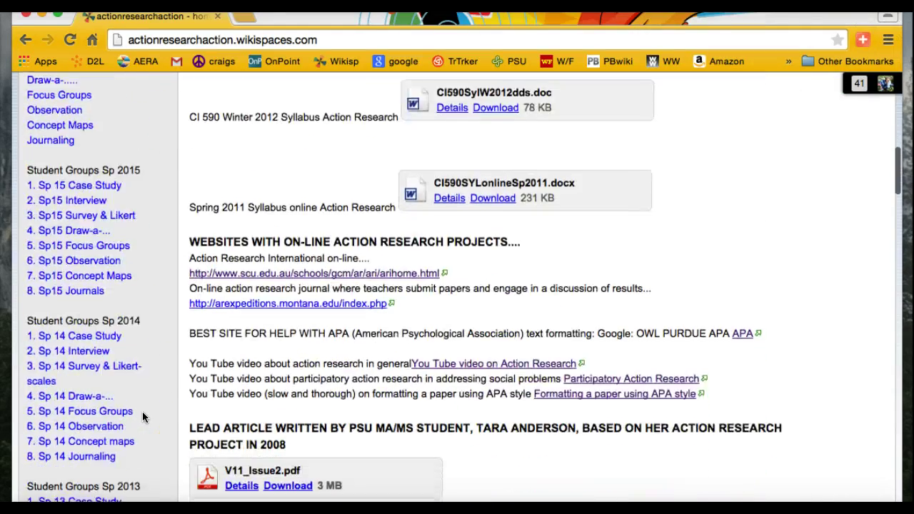
pyautogui.scroll(-5, 142, 411)
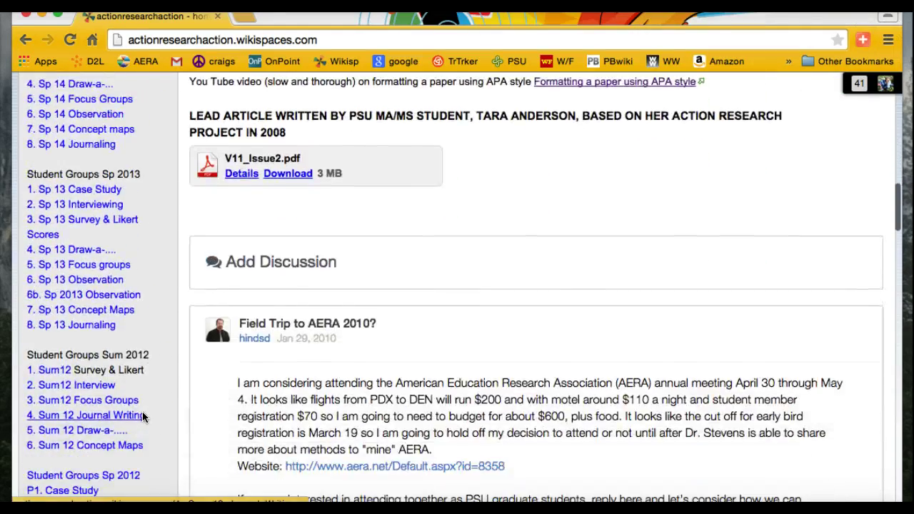
pyautogui.scroll(-10, 142, 411)
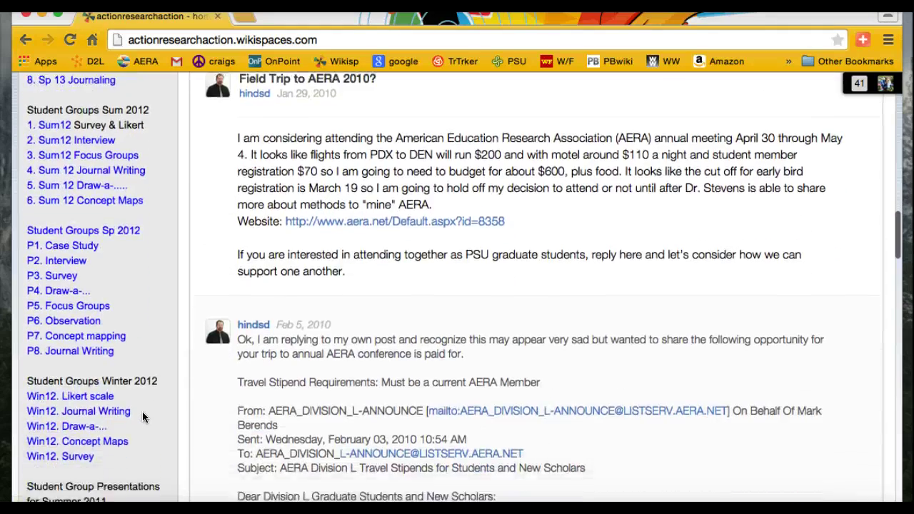
pyautogui.scroll(-2, 142, 418)
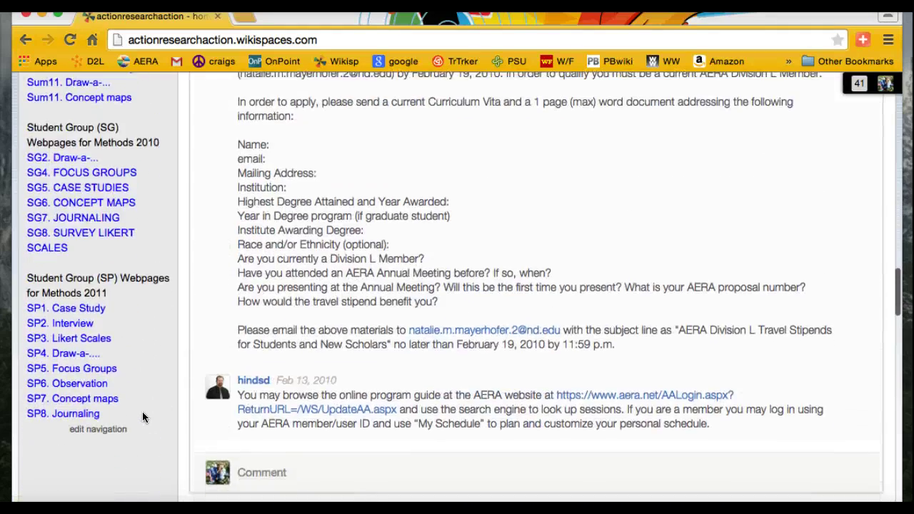
# Open the Spring 2015 Case Study group page and read its discussion post.
pyautogui.scroll(3, 142, 418)
pyautogui.scroll(15, 142, 417)
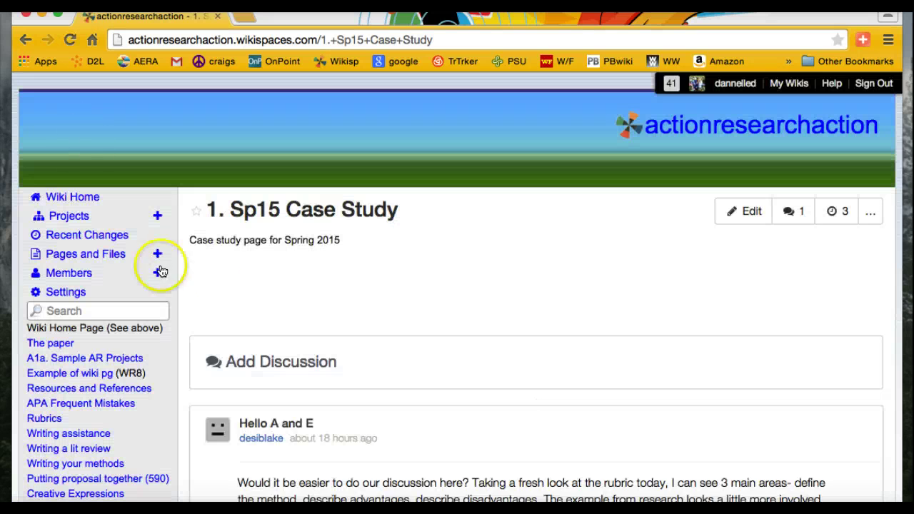
pyautogui.scroll(-3, 451, 377)
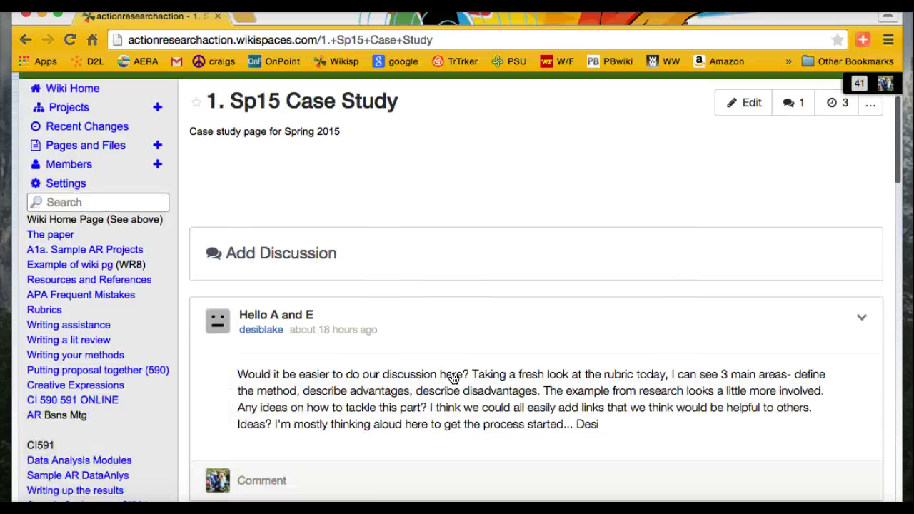
pyautogui.scroll(-1, 451, 377)
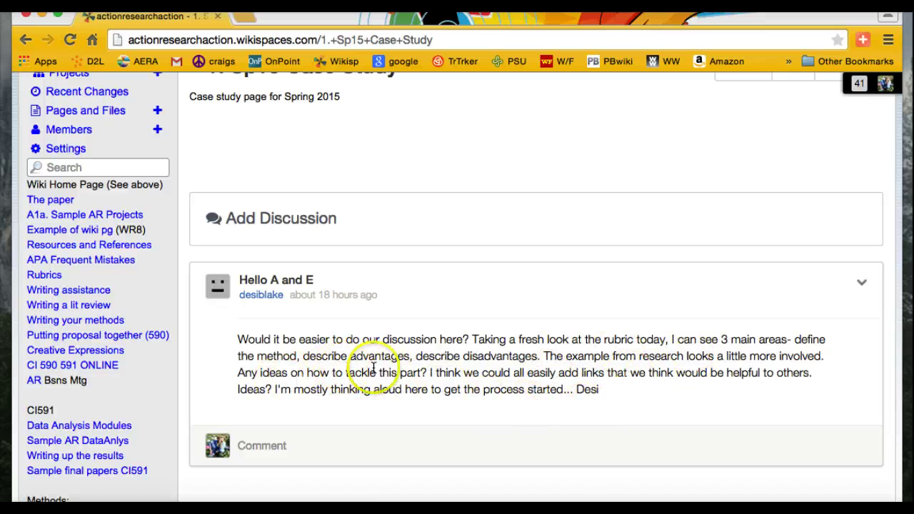
pyautogui.scroll(-1, 390, 368)
pyautogui.scroll(-1, 389, 368)
pyautogui.scroll(4, 390, 368)
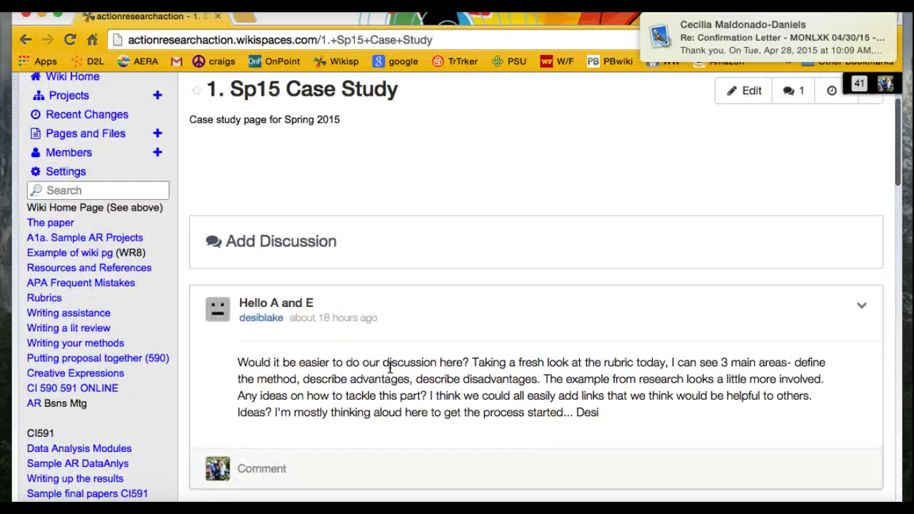
# Open the Spring 2015 Interview group page and read the members' discussion posts and replies.
pyautogui.scroll(-5, 390, 368)
pyautogui.scroll(-6, 390, 368)
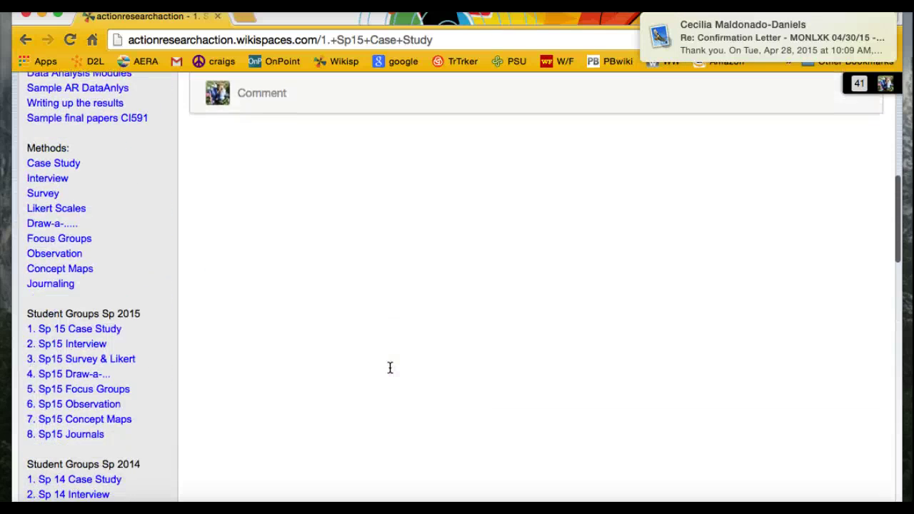
pyautogui.click(75, 337)
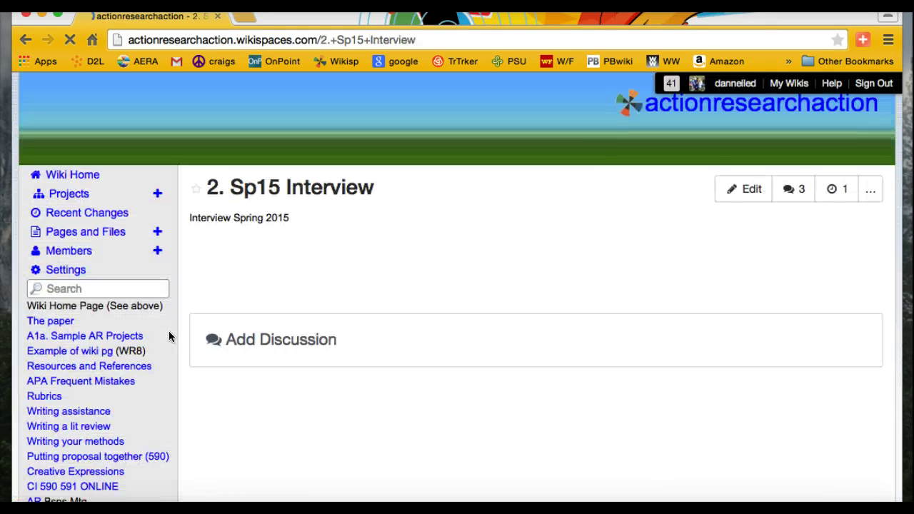
pyautogui.scroll(-5, 168, 330)
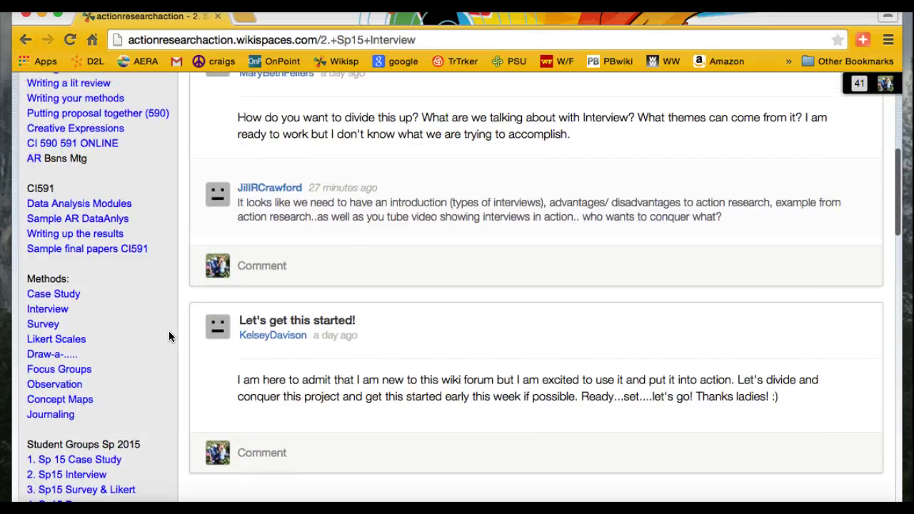
pyautogui.scroll(-2, 169, 330)
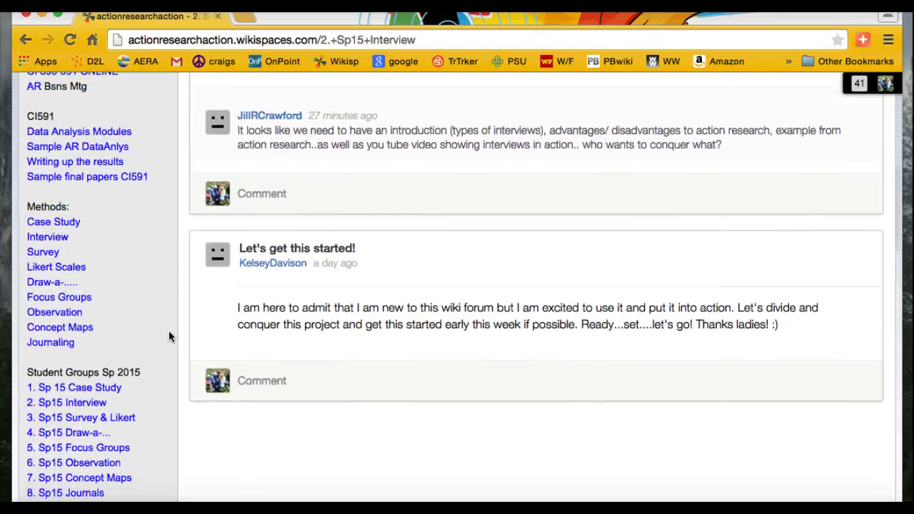
pyautogui.scroll(3, 169, 331)
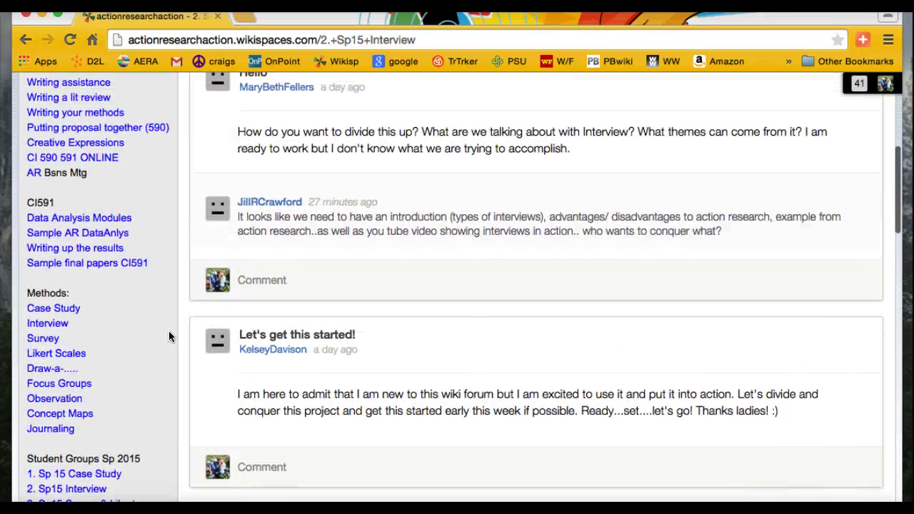
pyautogui.scroll(2, 169, 330)
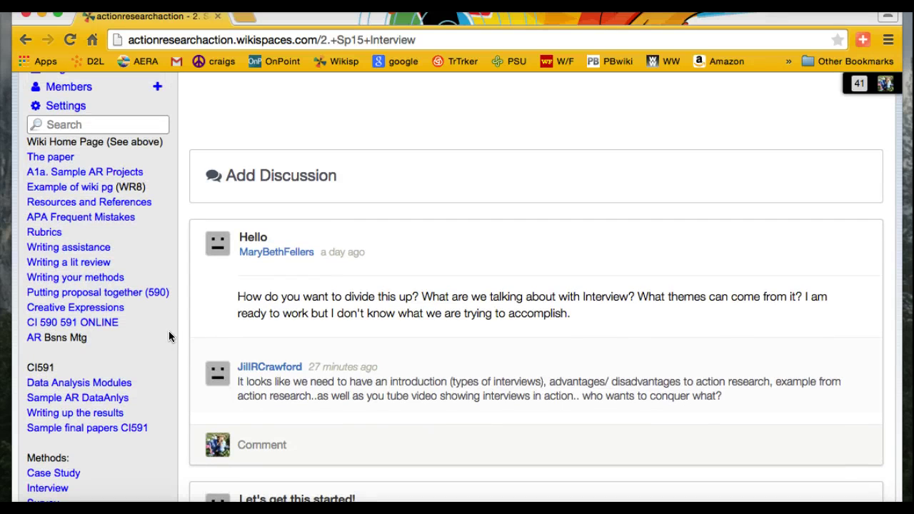
pyautogui.scroll(-5, 169, 335)
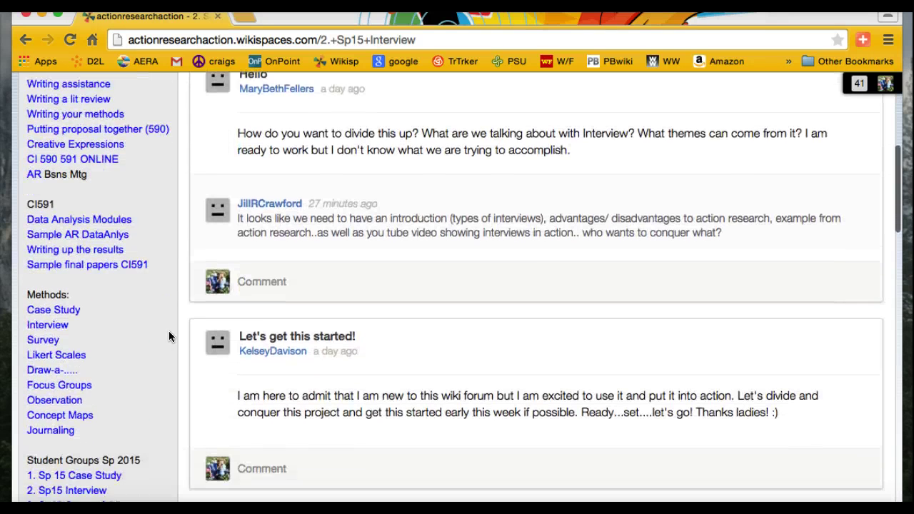
# Open the Spring 2015 Survey & Likert group page and check its content and discussion area.
pyautogui.scroll(-1, 169, 337)
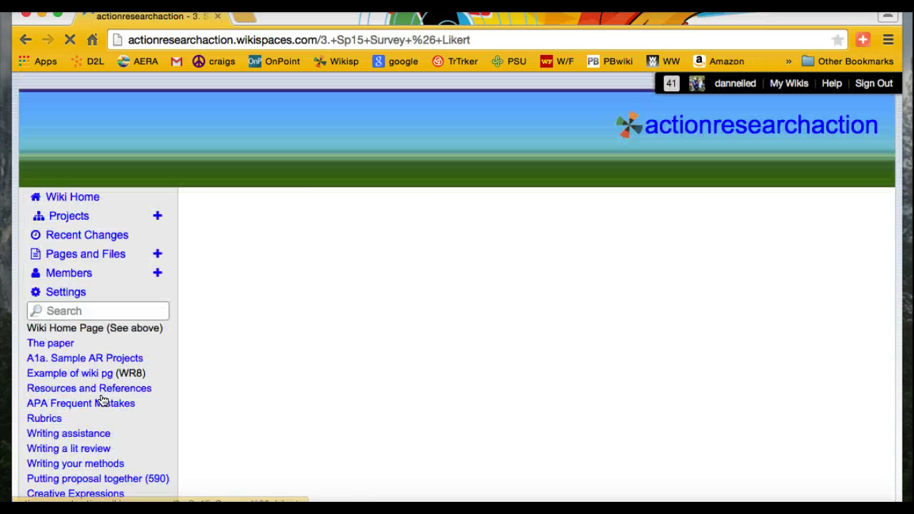
pyautogui.scroll(-3, 449, 393)
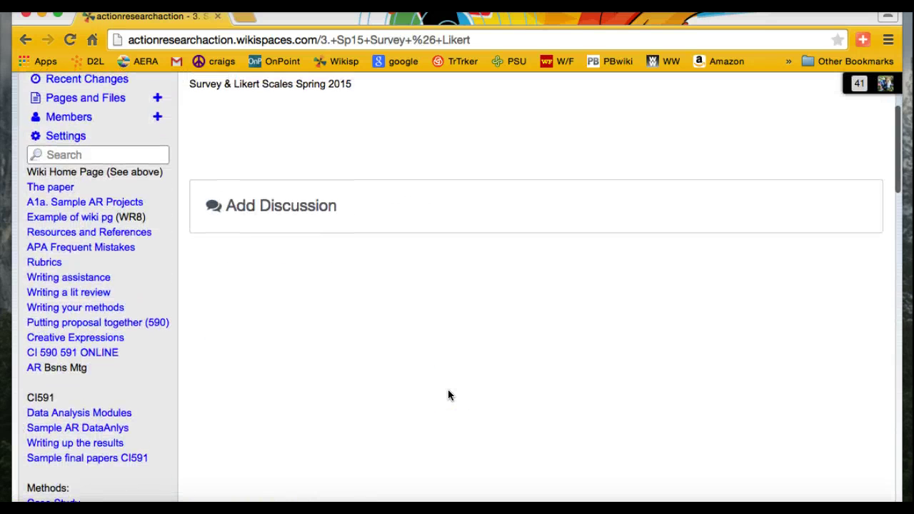
# Open the Spring 2015 Draw-a- group page and review its Draw A Scientist content and discussion thread.
pyautogui.scroll(-8, 447, 394)
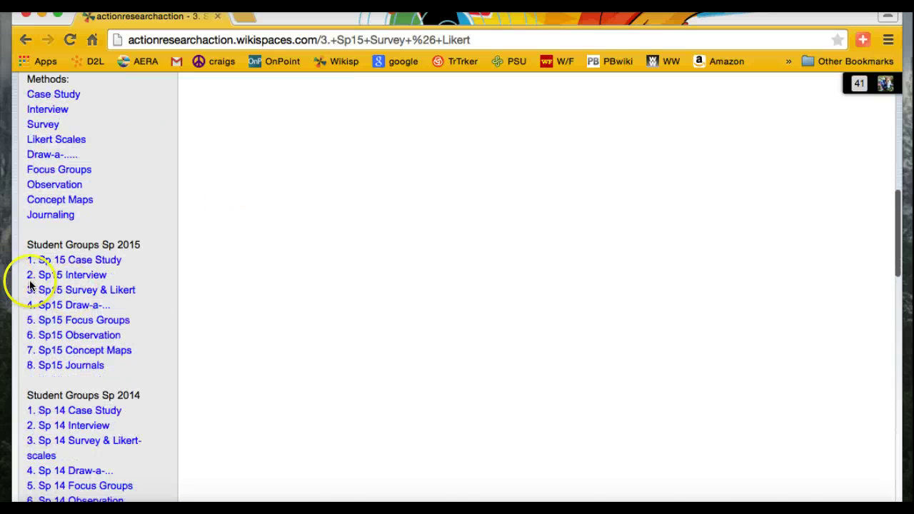
pyautogui.click(69, 305)
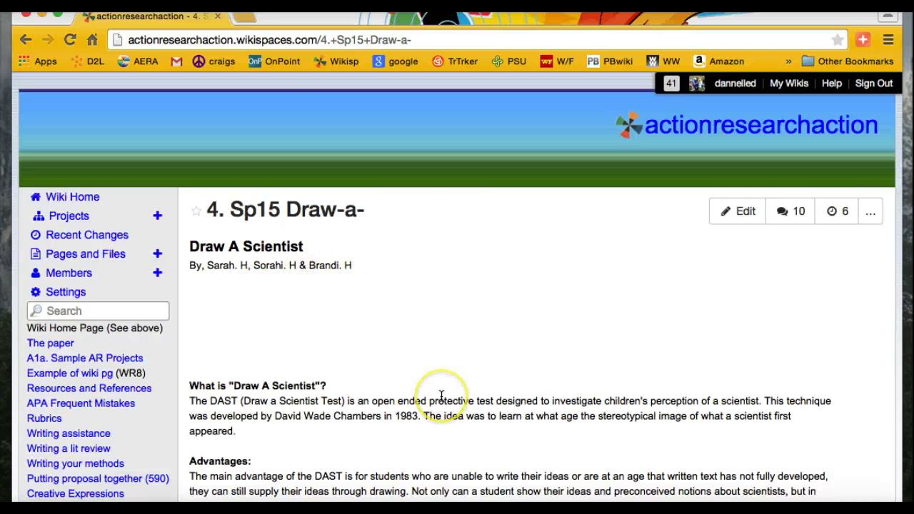
pyautogui.scroll(-10, 442, 394)
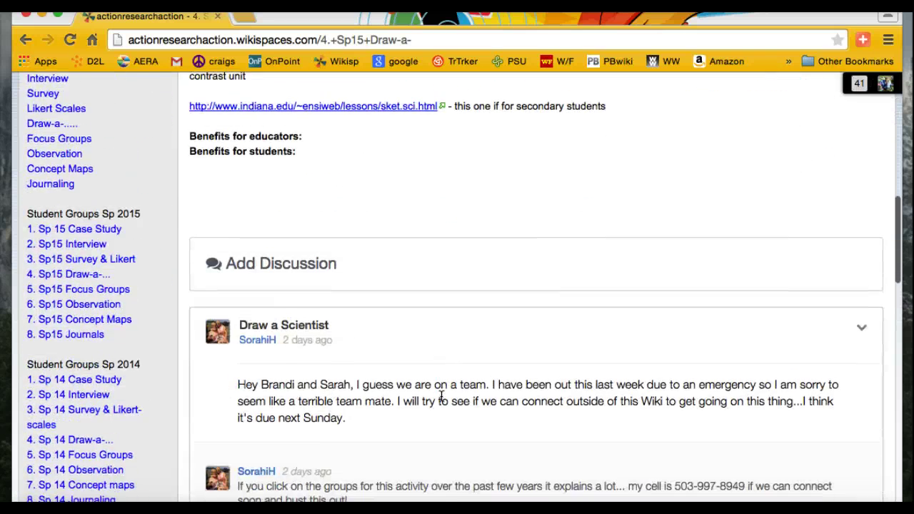
pyautogui.scroll(-4, 441, 394)
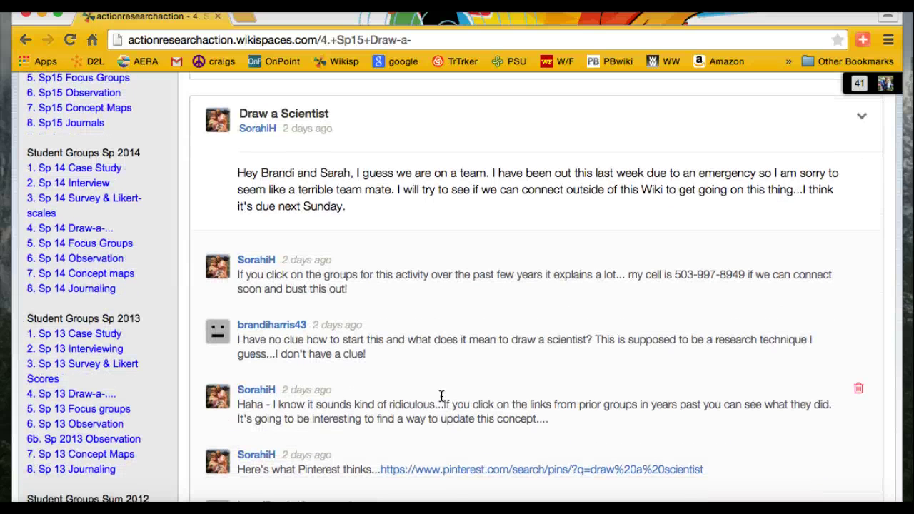
pyautogui.scroll(-3, 441, 394)
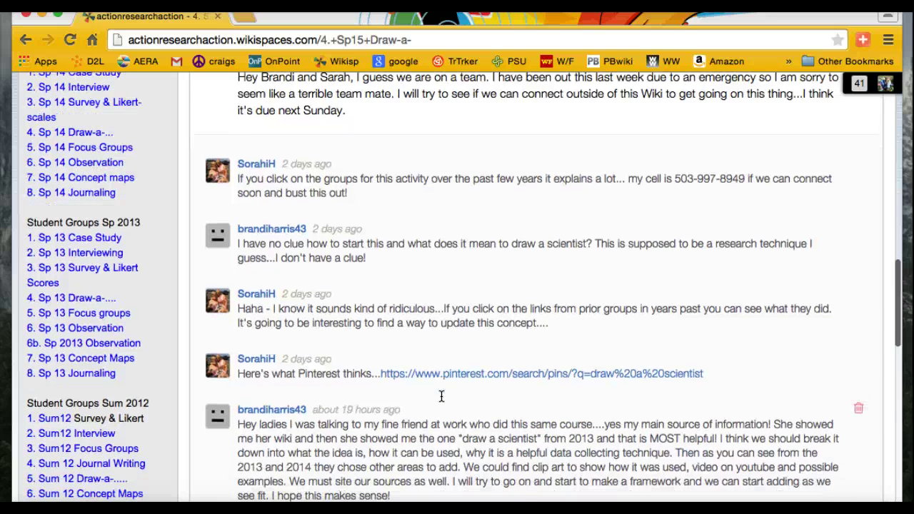
pyautogui.scroll(-1, 441, 395)
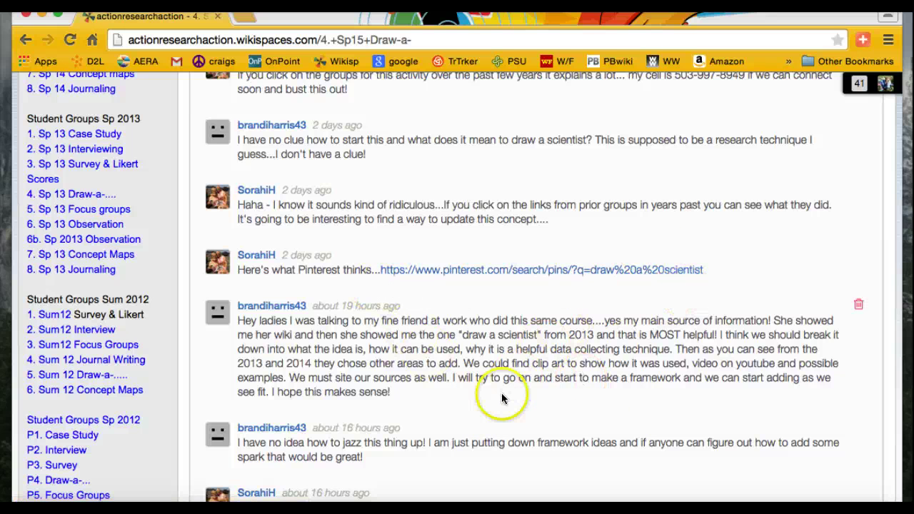
pyautogui.scroll(-5, 498, 398)
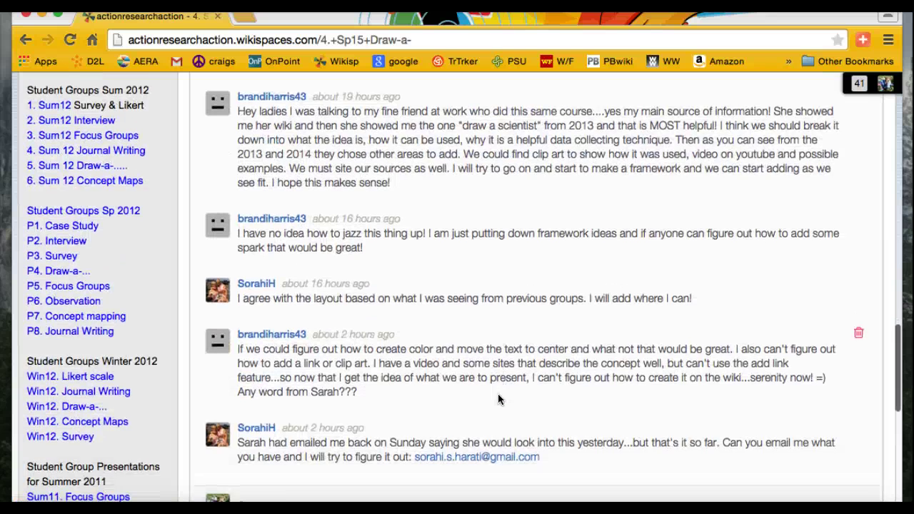
pyautogui.scroll(-1, 499, 399)
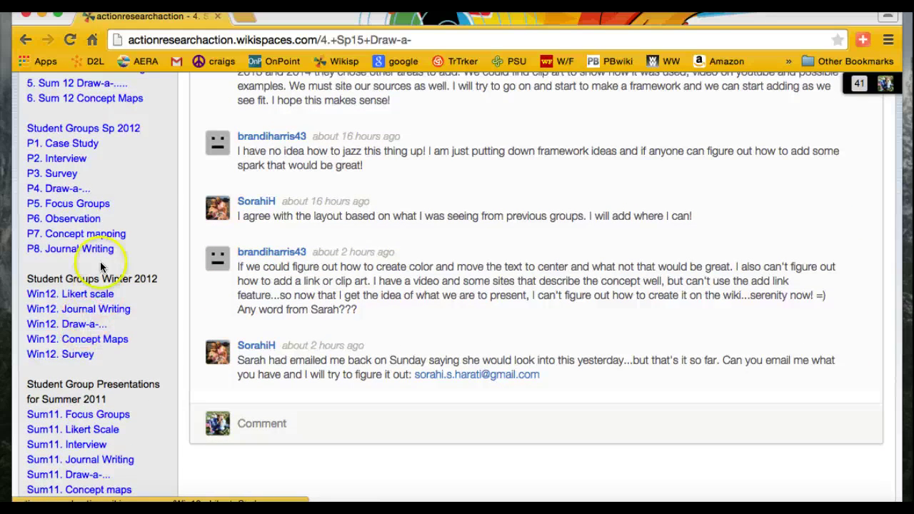
# Open the Spring 2015 Focus Groups page and read the members' discussion posts and replies.
pyautogui.scroll(5, 133, 139)
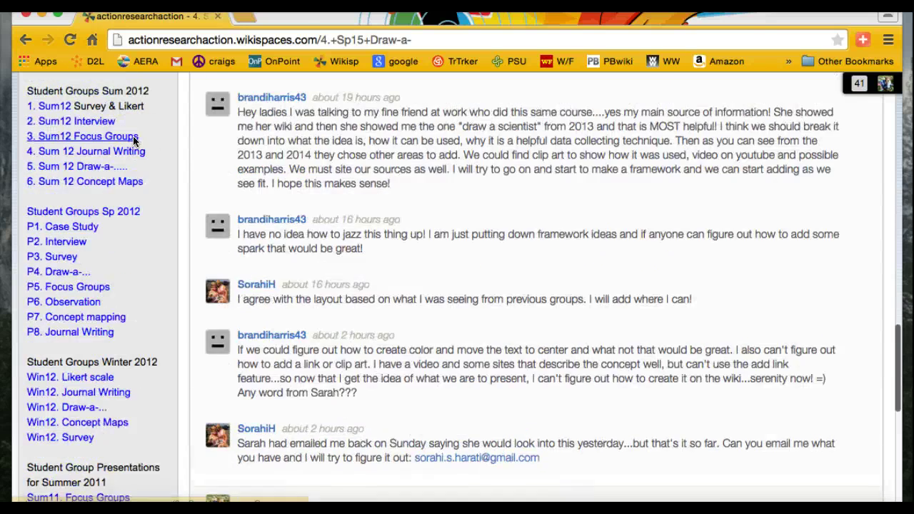
pyautogui.scroll(1, 133, 140)
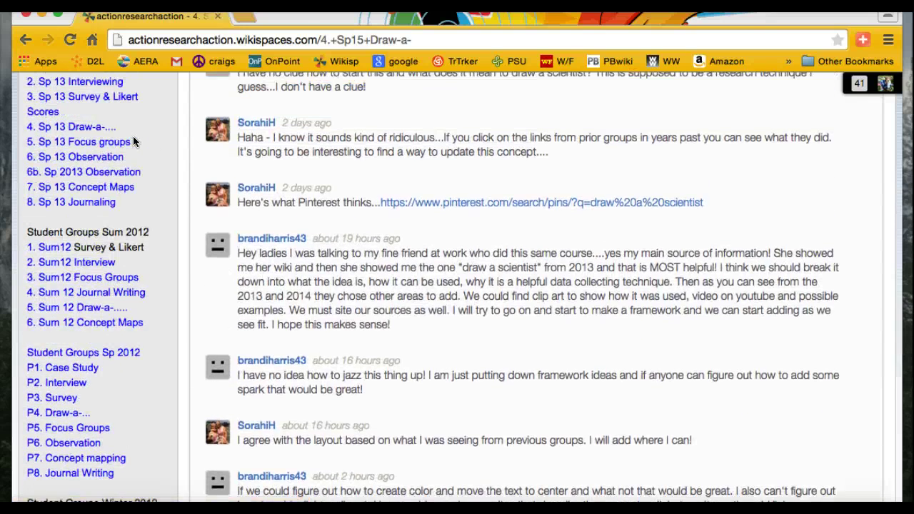
pyautogui.scroll(2, 133, 142)
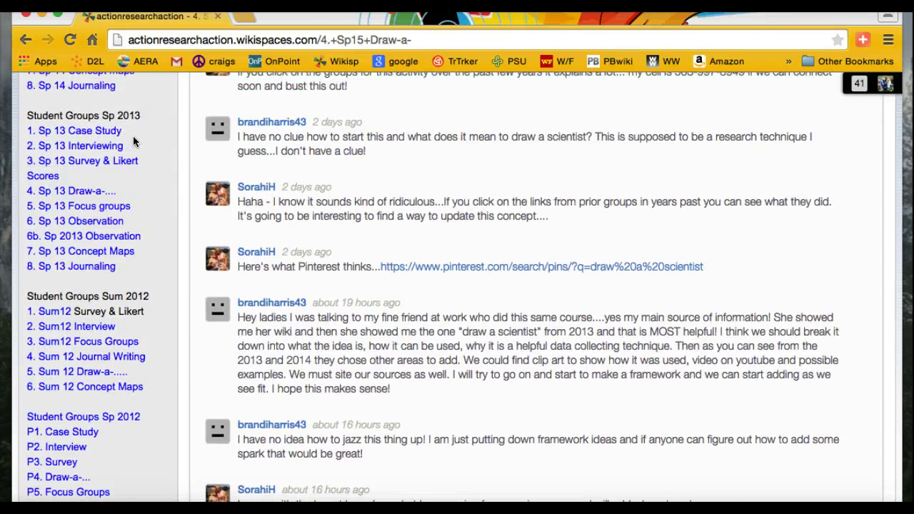
pyautogui.scroll(9, 133, 141)
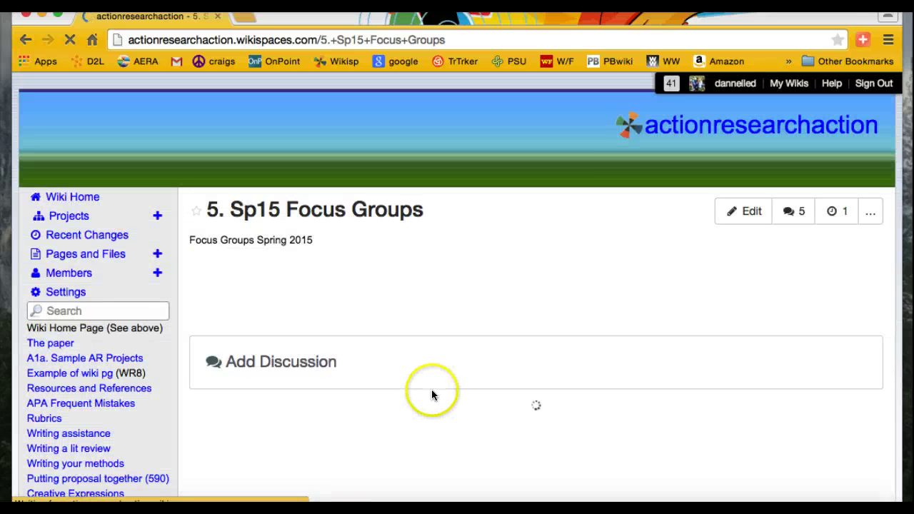
pyautogui.scroll(-5, 431, 389)
pyautogui.scroll(-3, 432, 393)
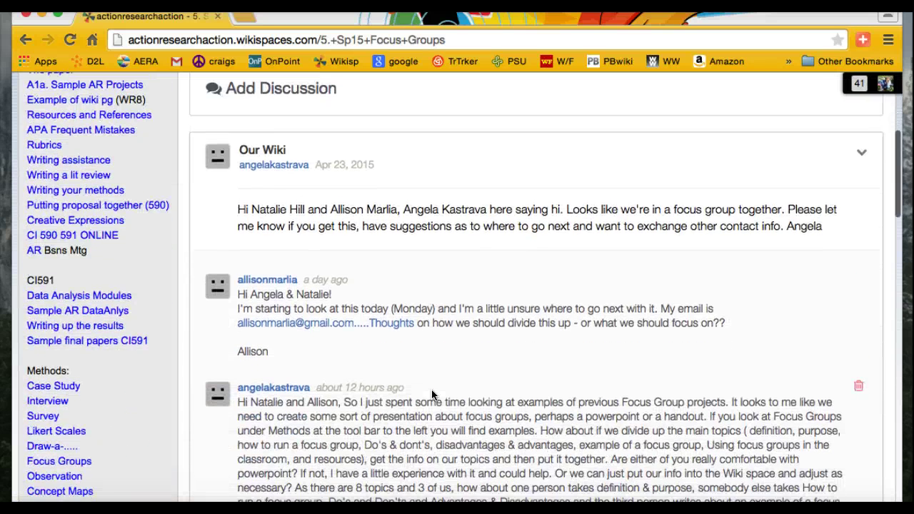
pyautogui.scroll(-5, 431, 391)
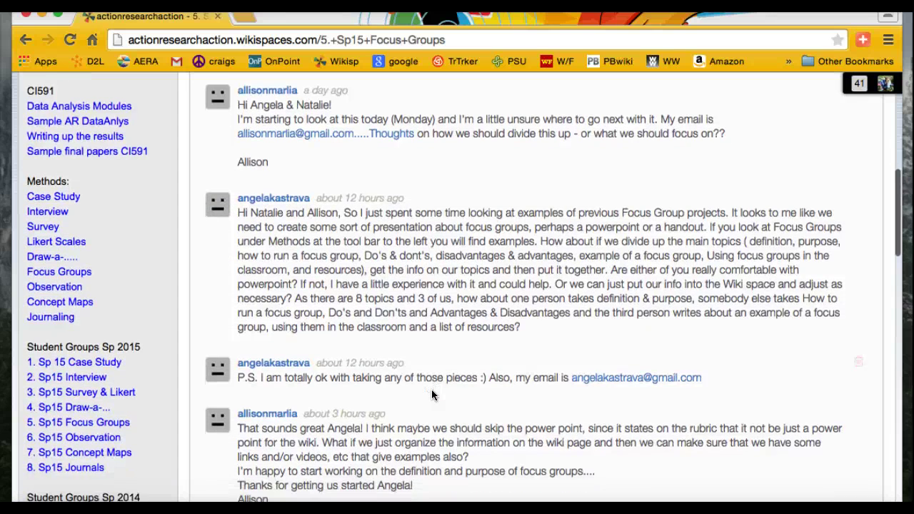
pyautogui.scroll(-2, 431, 392)
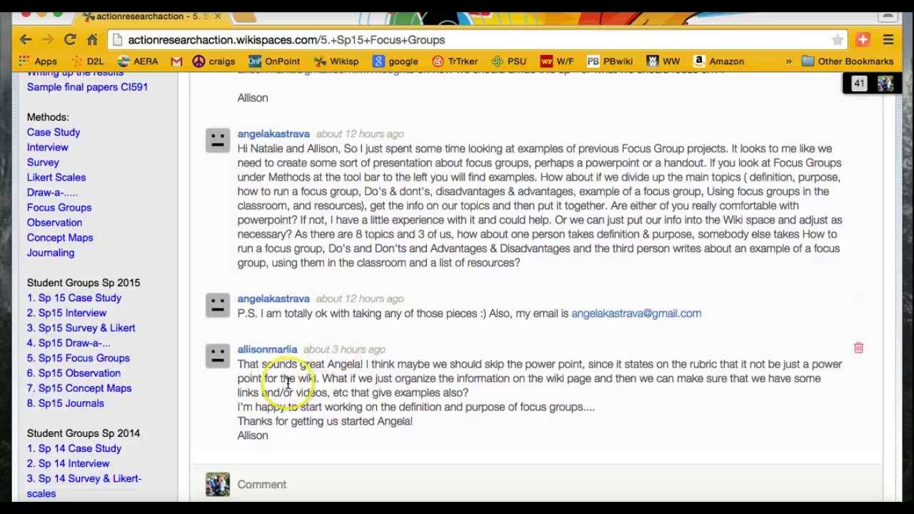
pyautogui.scroll(-2, 335, 382)
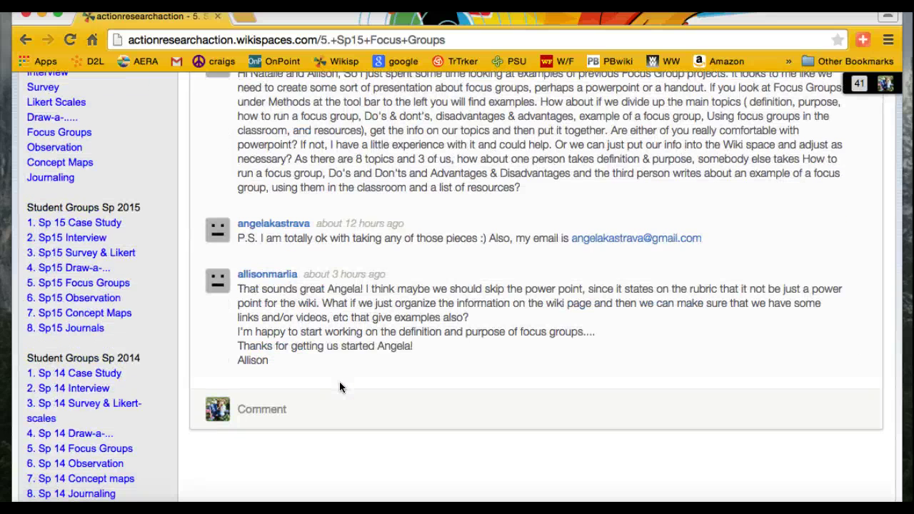
# Open the Spring 2015 Observation group page and review its YouTube link and discussion threads.
pyautogui.click(88, 299)
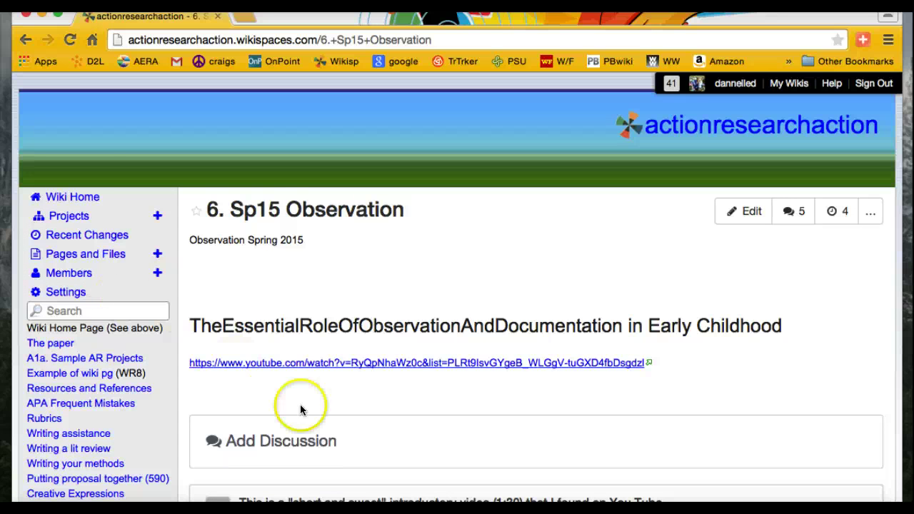
pyautogui.scroll(-3, 336, 435)
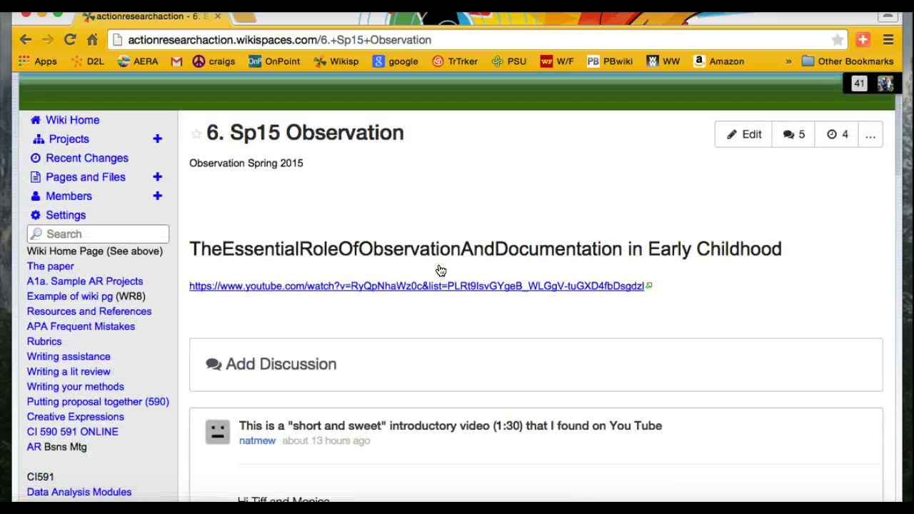
pyautogui.click(381, 294)
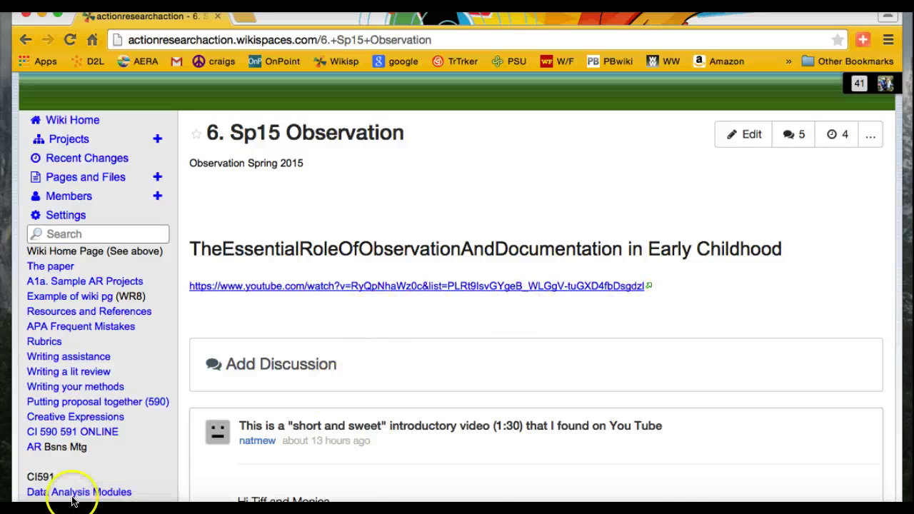
pyautogui.scroll(-5, 94, 446)
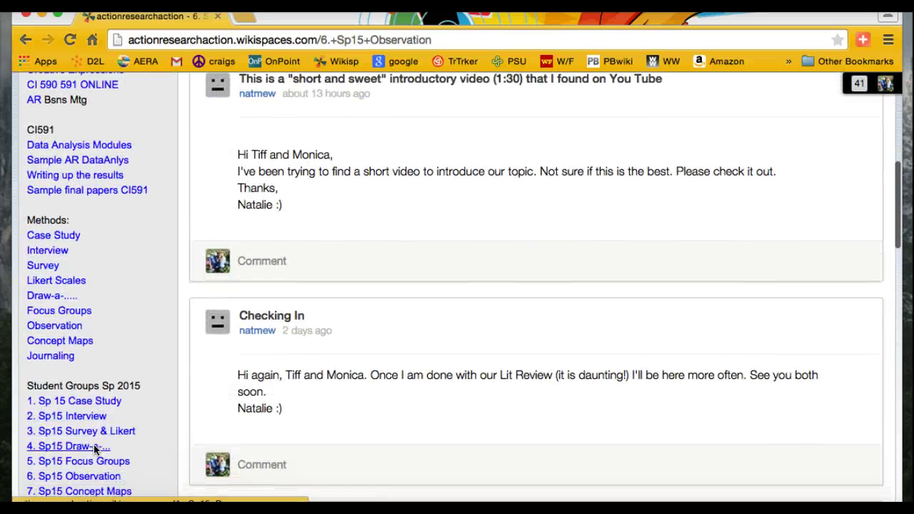
pyautogui.scroll(-1, 95, 448)
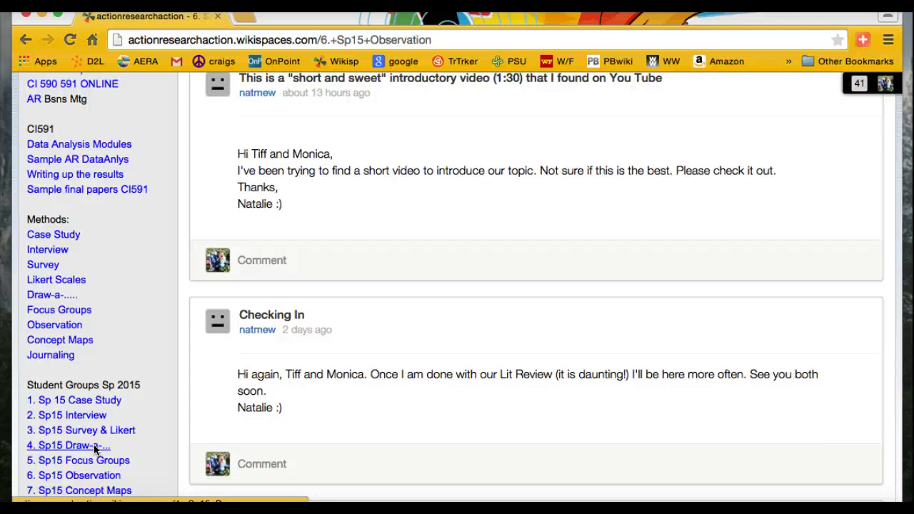
pyautogui.scroll(10, 93, 444)
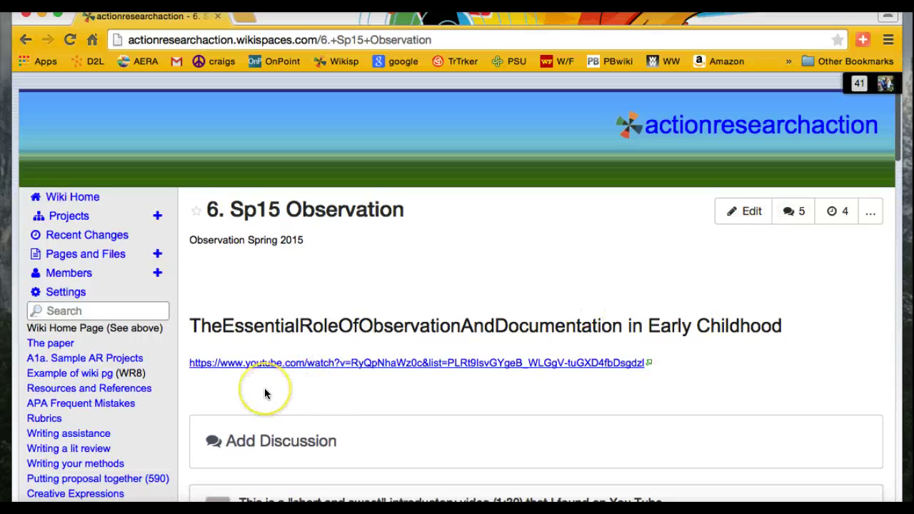
pyautogui.scroll(-5, 265, 387)
pyautogui.scroll(-6, 264, 393)
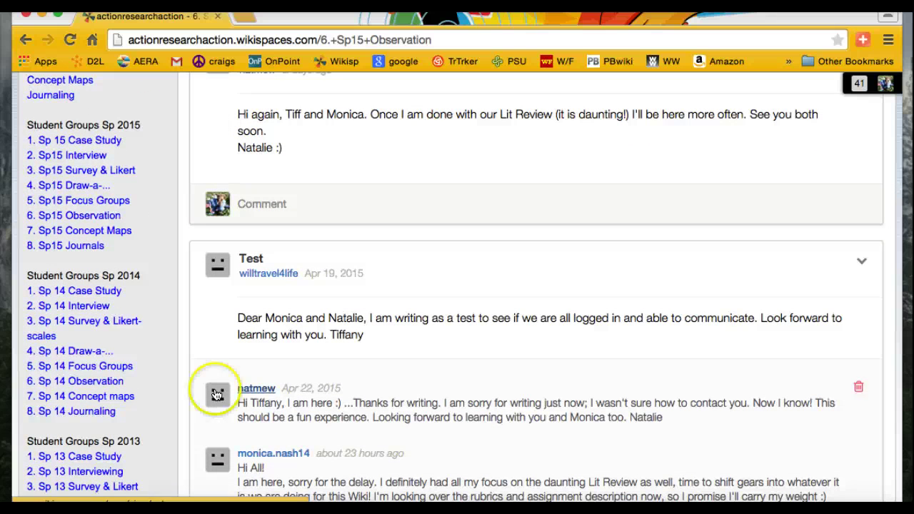
# Return to the Spring 2015 Draw-a- group page and open it for editing.
pyautogui.click(83, 187)
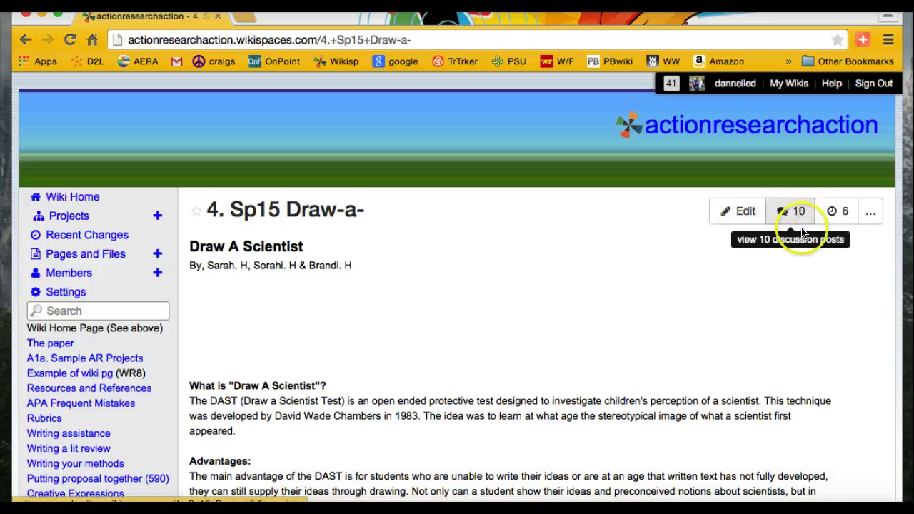
pyautogui.click(840, 218)
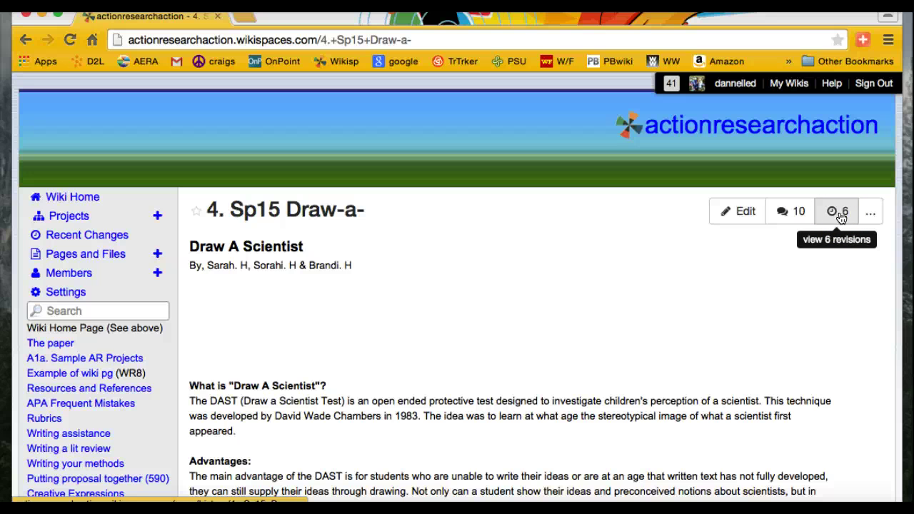
pyautogui.click(745, 214)
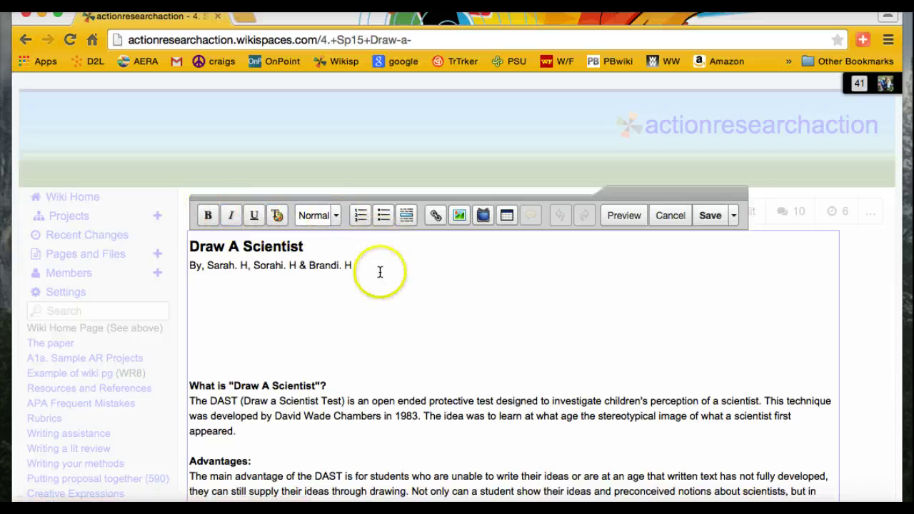
# End the authors' line under the Draw A Scientist heading with a period and add one blank line below it.
pyautogui.click(358, 266)
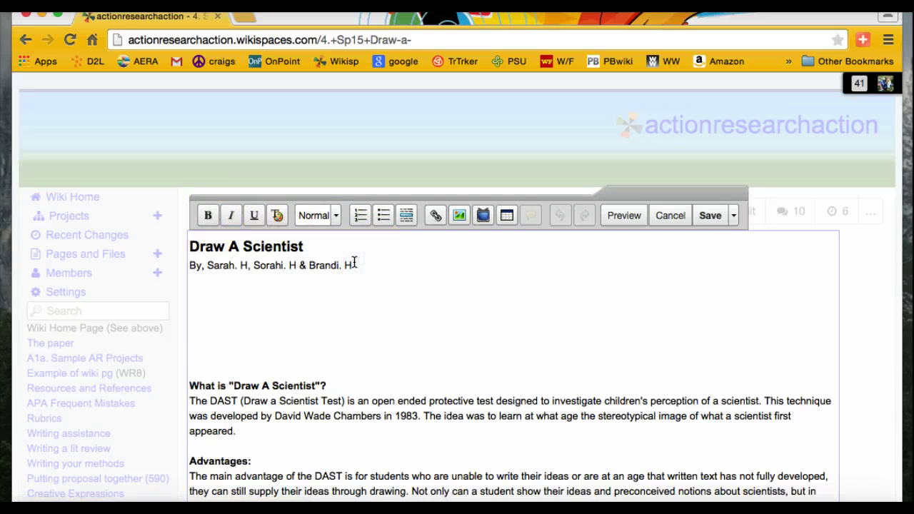
pyautogui.press('Return')
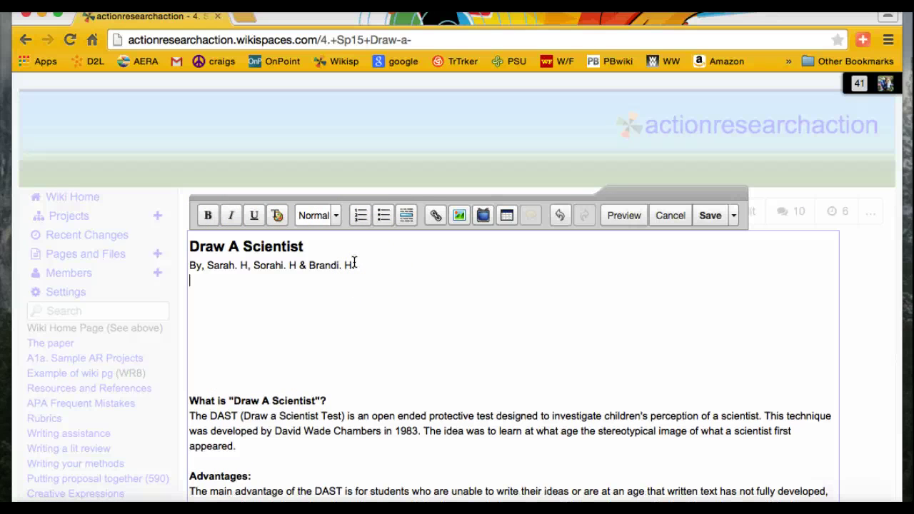
pyautogui.press('Return')
pyautogui.press('Return')
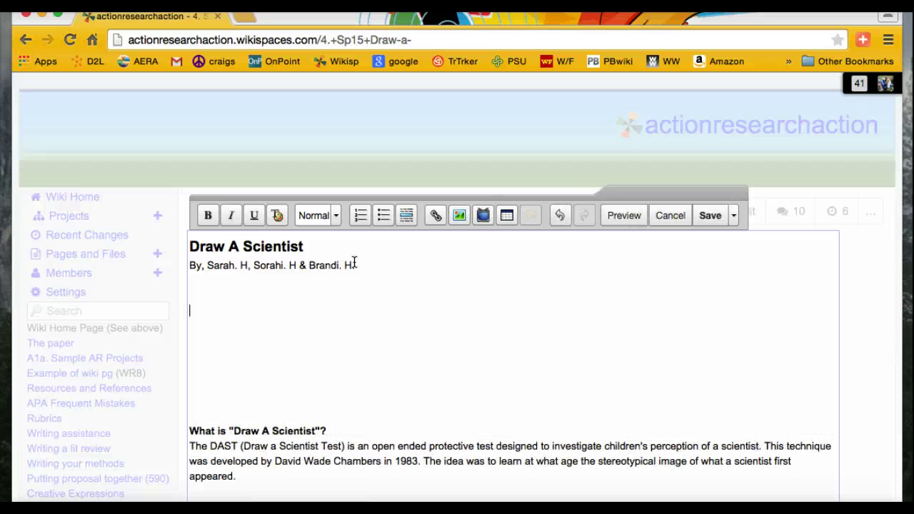
pyautogui.press('BackSpace')
pyautogui.press('BackSpace')
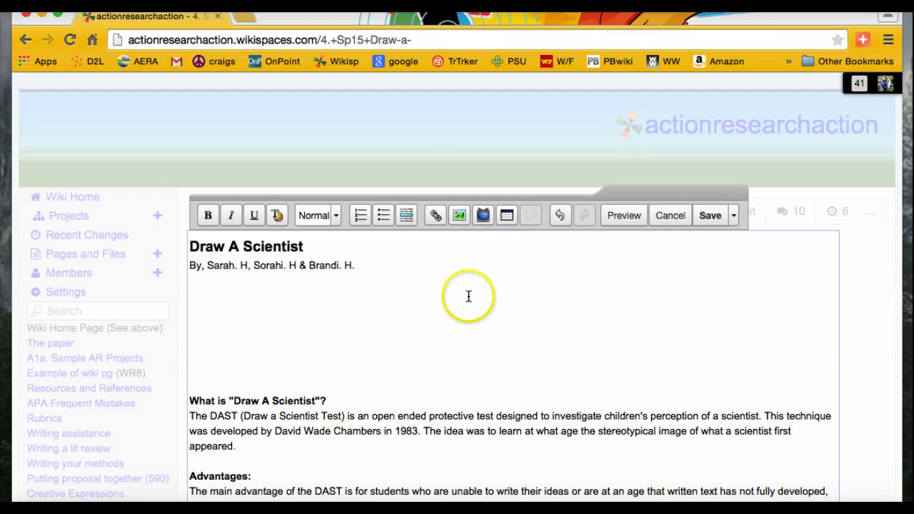
# Search the wiki files for "Draw-a-", insert Draw-A-Scientist.ppt below the authors' line, and remove one blank line beneath it.
pyautogui.click(458, 215)
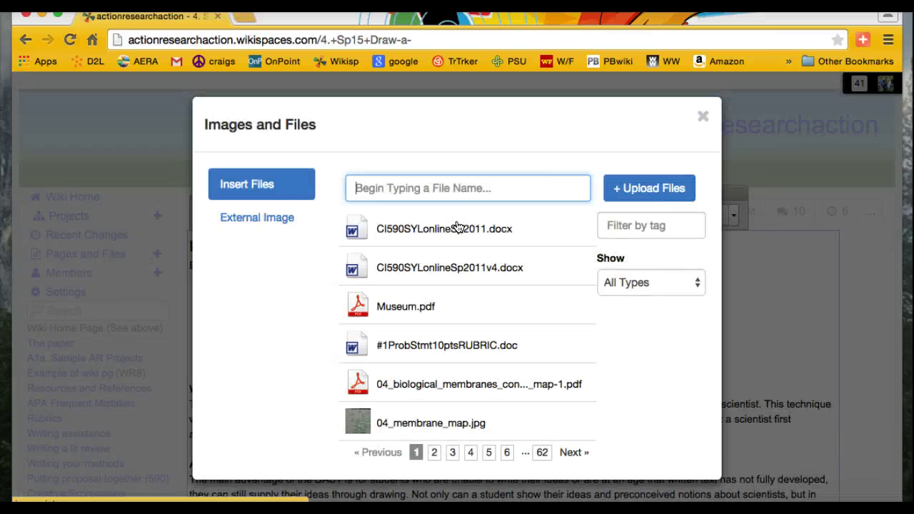
pyautogui.click(343, 187)
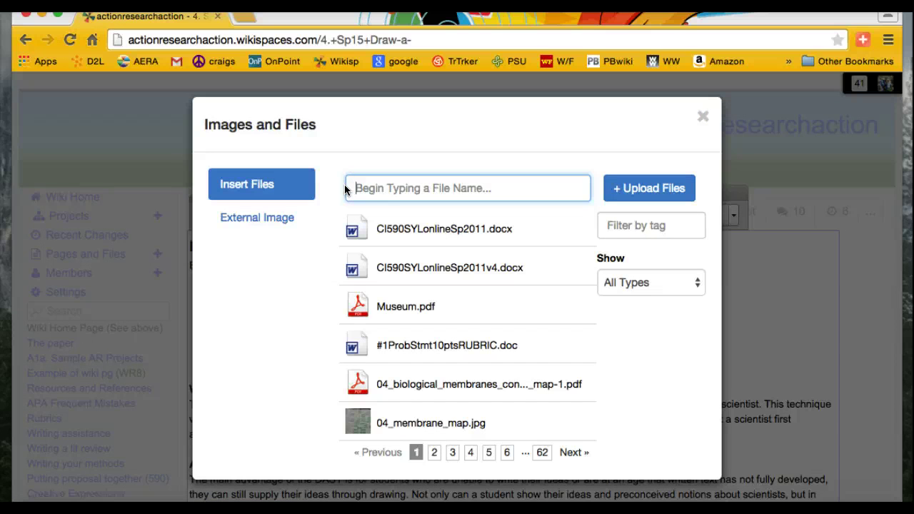
pyautogui.write('Draw-a-')
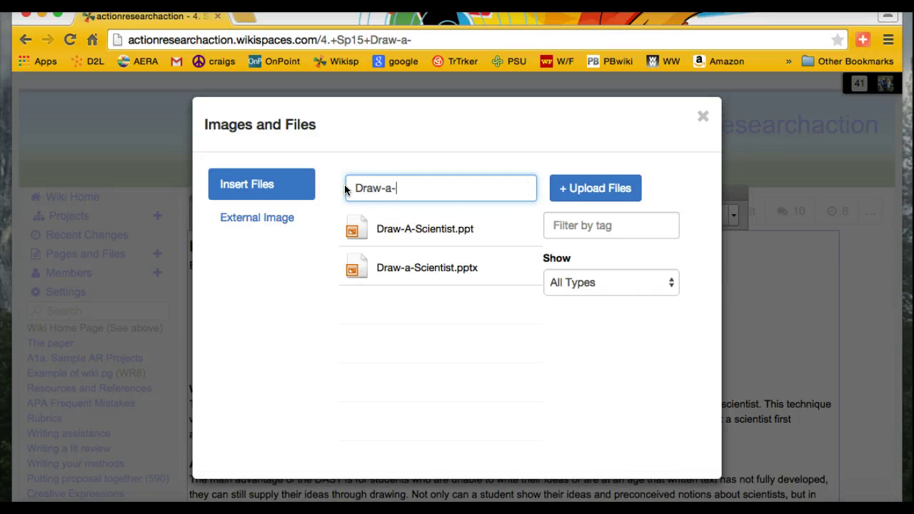
pyautogui.click(411, 242)
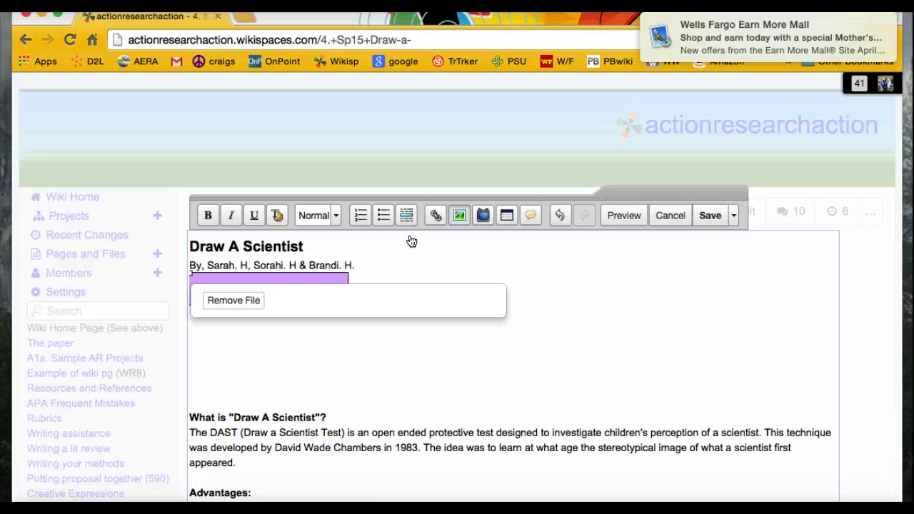
pyautogui.click(401, 302)
pyautogui.click(430, 383)
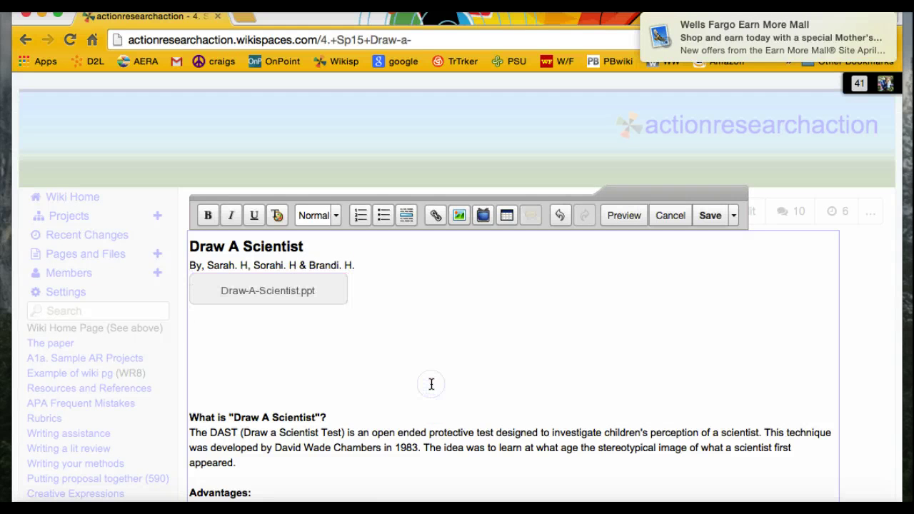
pyautogui.click(404, 330)
pyautogui.press('BackSpace')
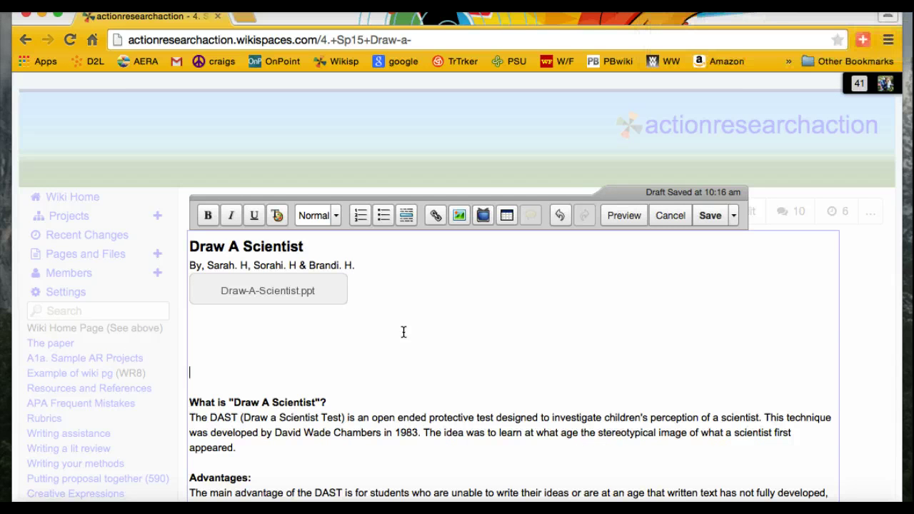
# Upload the Word document ARBookMillsCrosswalk4th&5thEditions from the CI590 folder to the wiki's files.
pyautogui.click(459, 216)
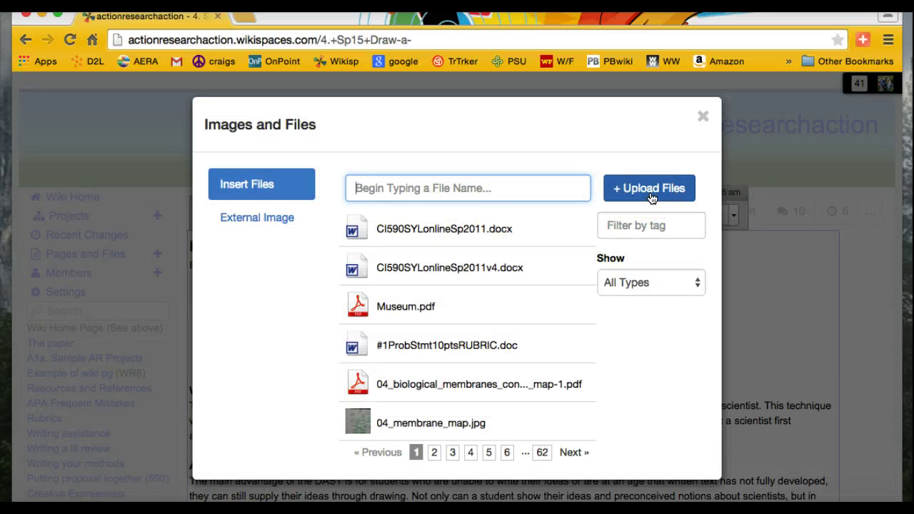
pyautogui.click(650, 198)
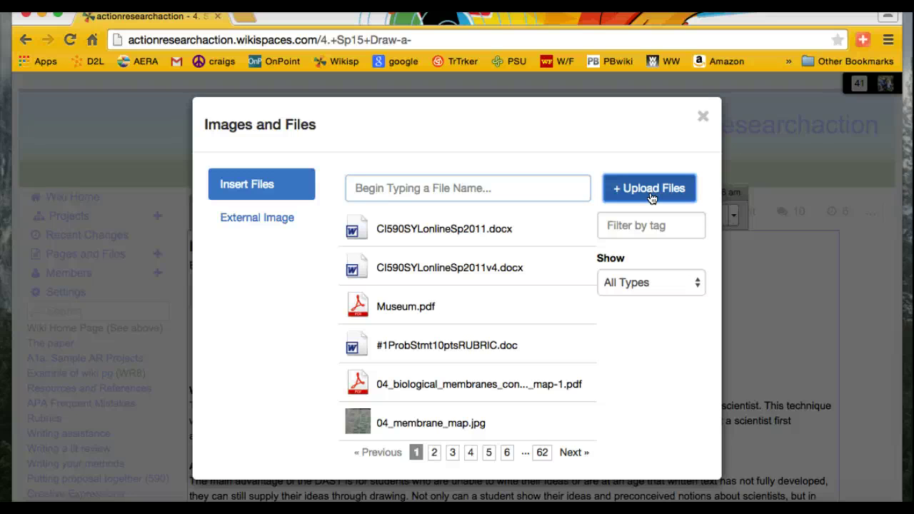
pyautogui.click(650, 197)
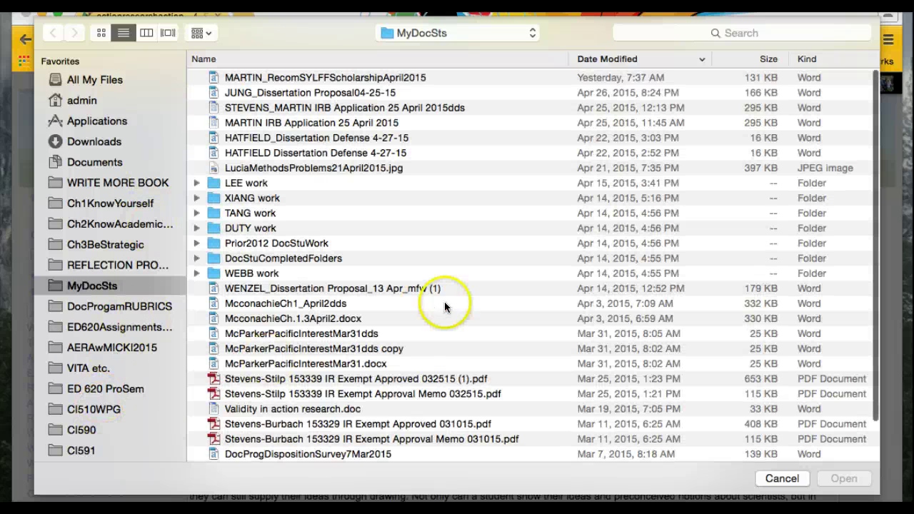
pyautogui.scroll(2, 434, 292)
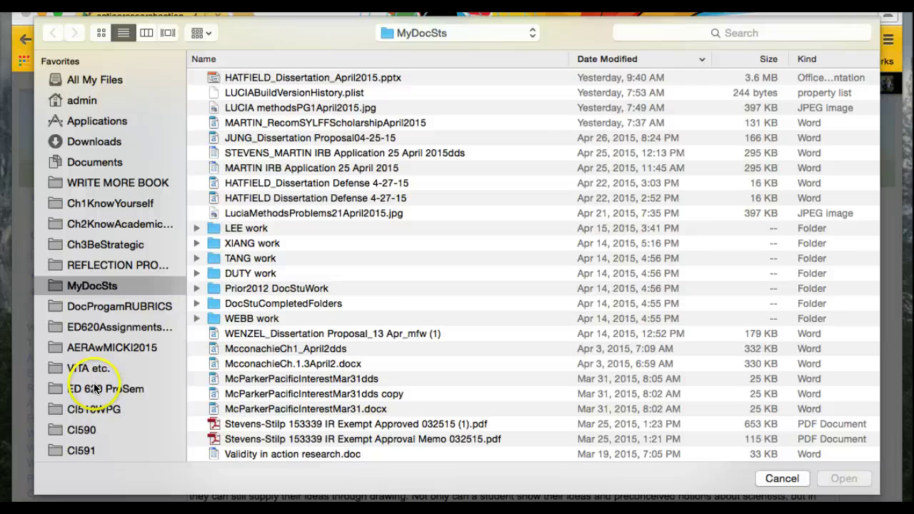
pyautogui.click(87, 429)
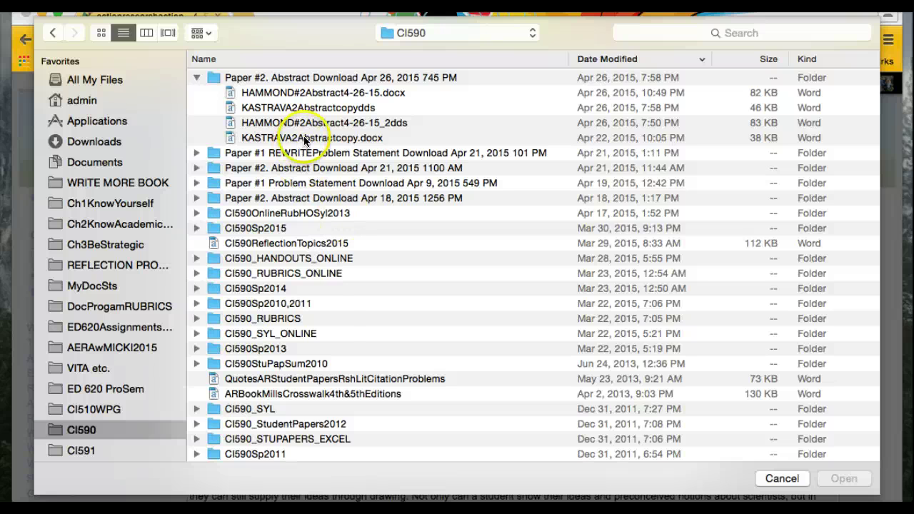
pyautogui.click(289, 394)
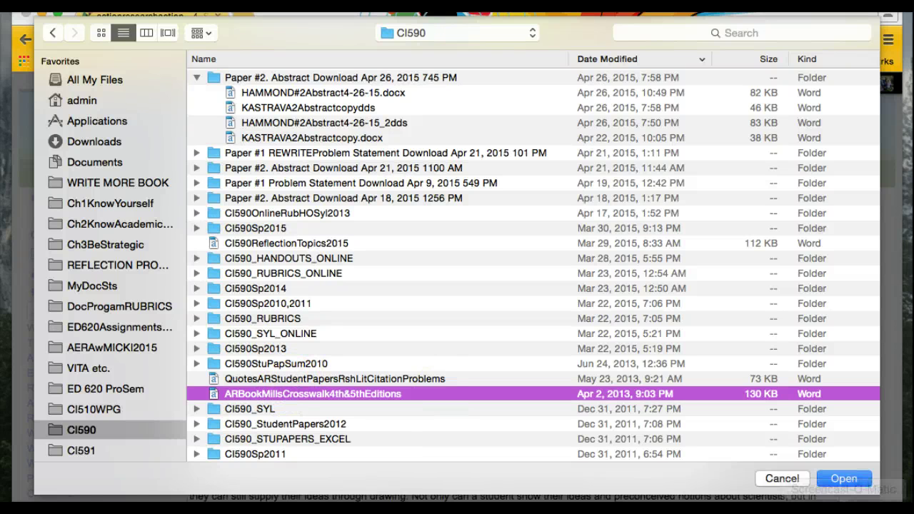
pyautogui.click(847, 480)
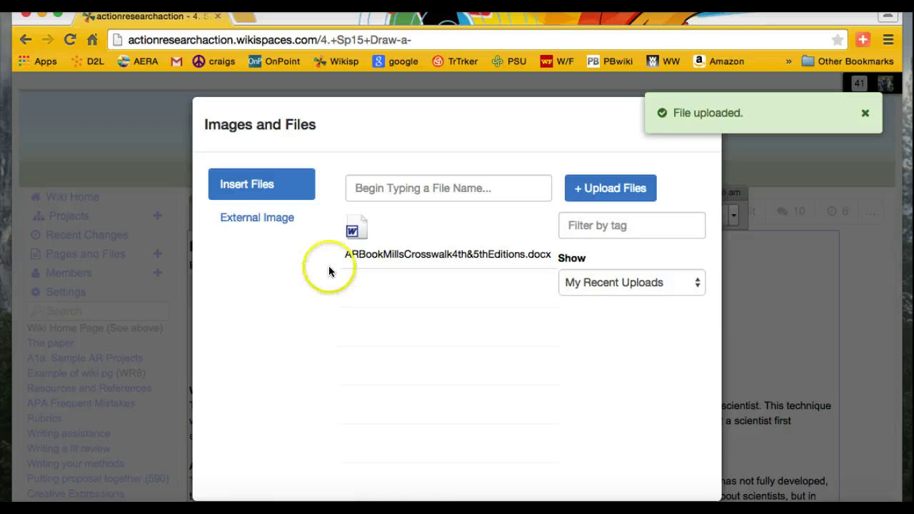
# Insert ARBookMillsCrosswalk4th&5thEditions.docx into the page above the "What is 'Draw A Scientist'?" heading and save the page.
pyautogui.click(398, 245)
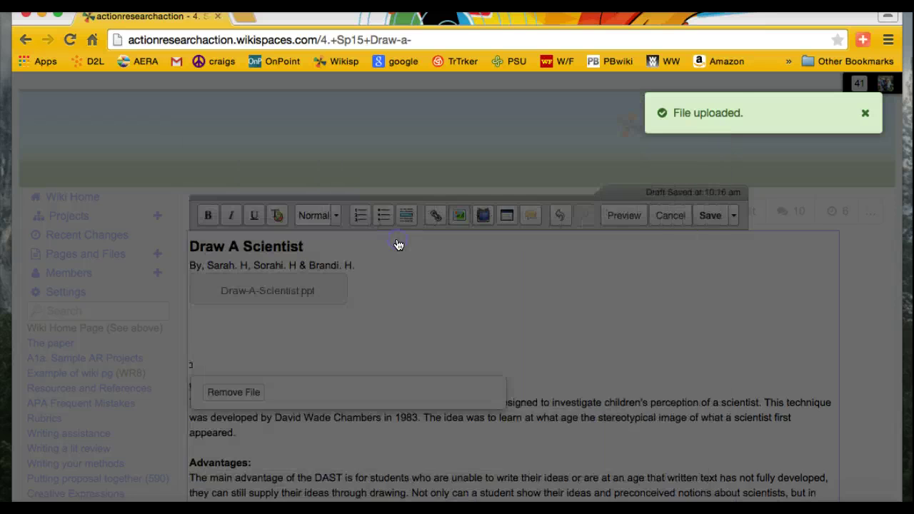
pyautogui.click(491, 337)
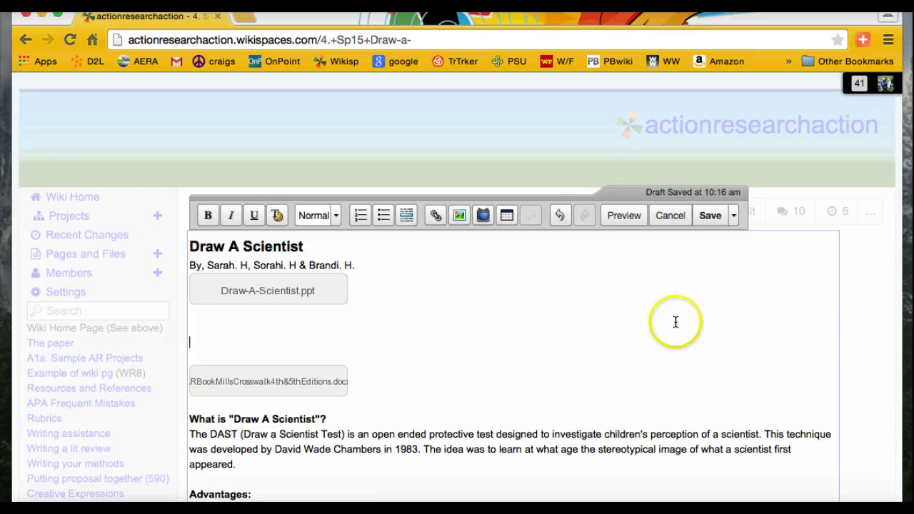
pyautogui.click(716, 222)
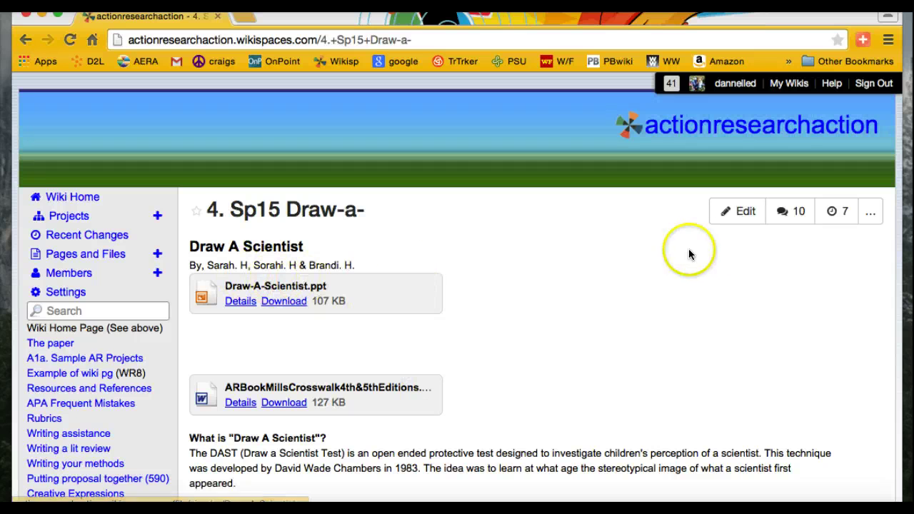
# Reopen the page for editing and remove both embedded files, Draw-A-Scientist.ppt and ARBookMillsCrosswalk4th&5thEditions.docx.
pyautogui.click(742, 214)
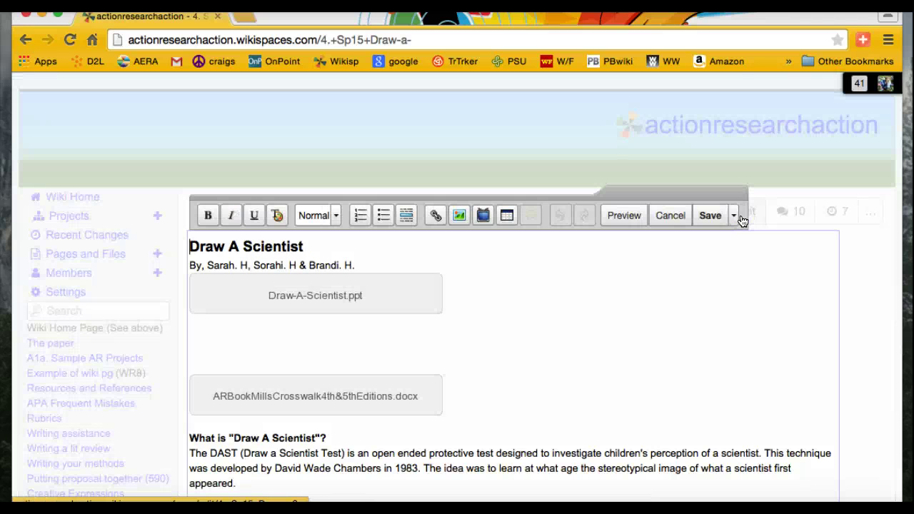
pyautogui.click(340, 295)
pyautogui.click(242, 348)
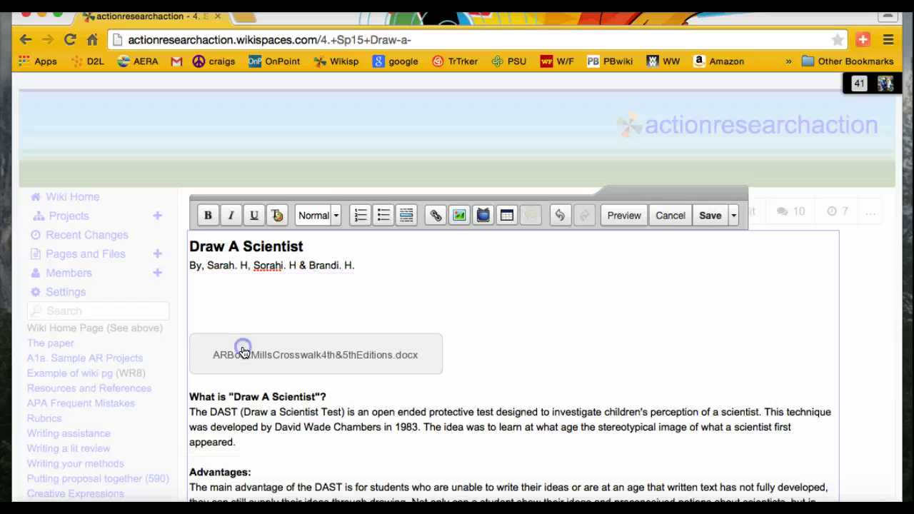
pyautogui.click(243, 352)
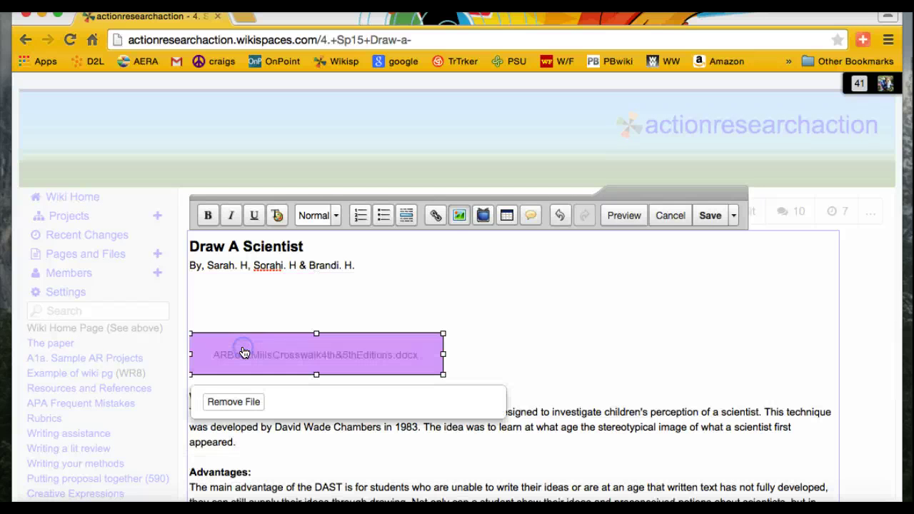
pyautogui.click(245, 403)
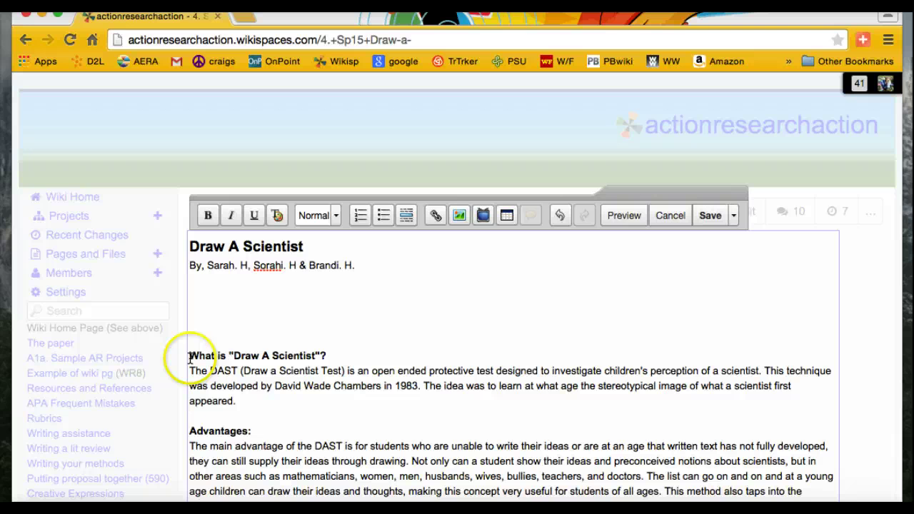
# Delete three blank lines above the "What is 'Draw A Scientist'?" heading and save the page.
pyautogui.click(190, 359)
pyautogui.press('BackSpace')
pyautogui.press('BackSpace')
pyautogui.press('BackSpace')
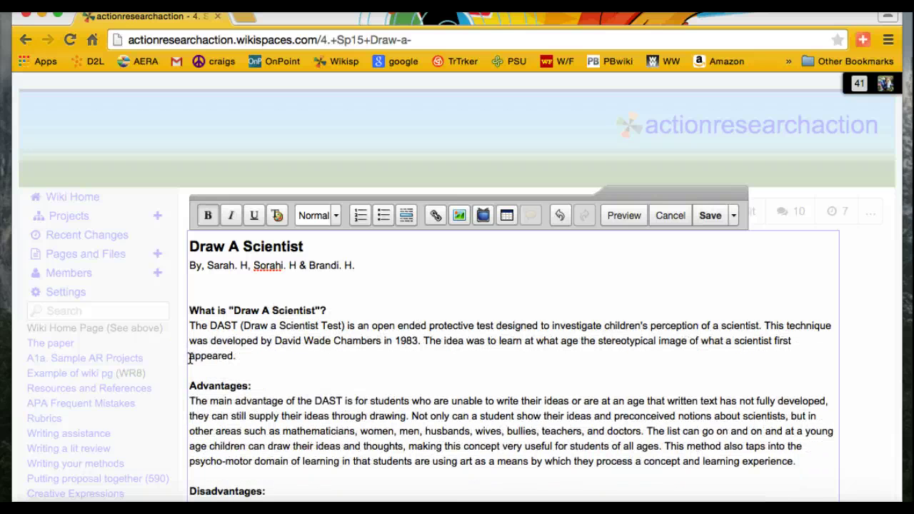
pyautogui.scroll(-5, 191, 358)
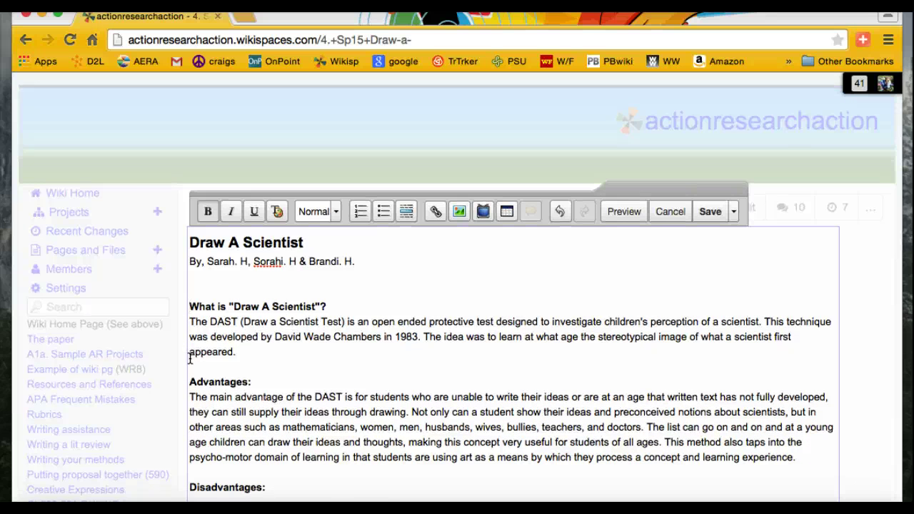
pyautogui.scroll(-4, 190, 358)
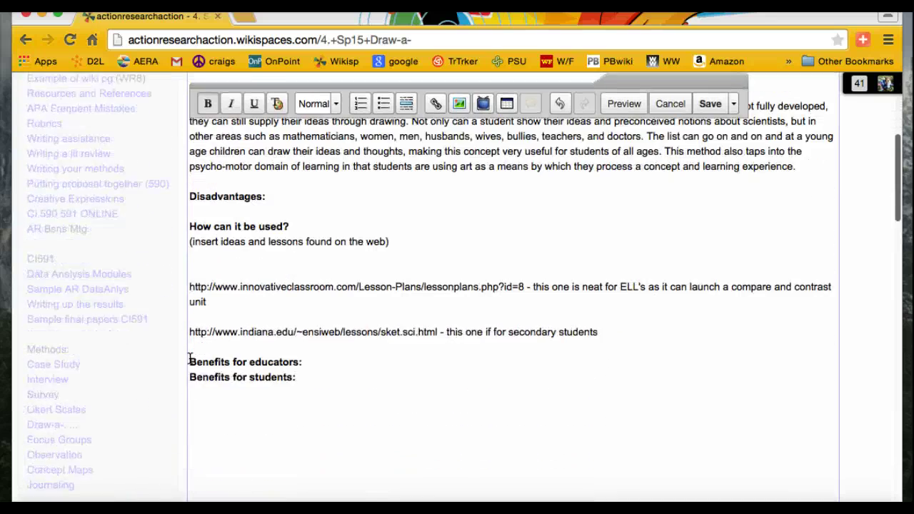
pyautogui.scroll(9, 192, 363)
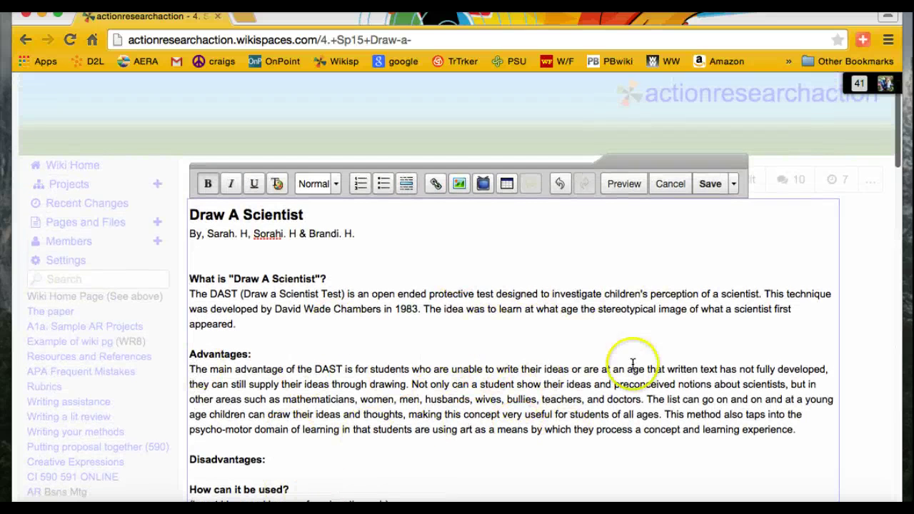
pyautogui.click(710, 189)
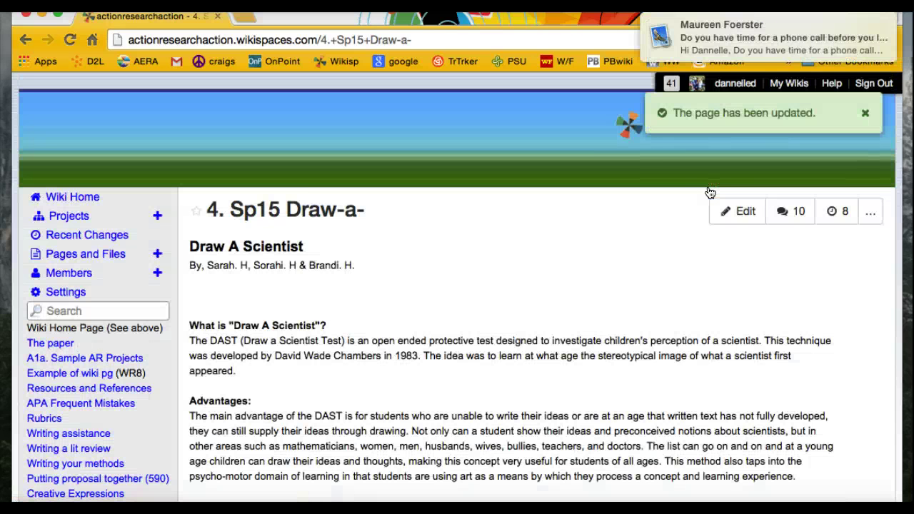
pyautogui.click(741, 214)
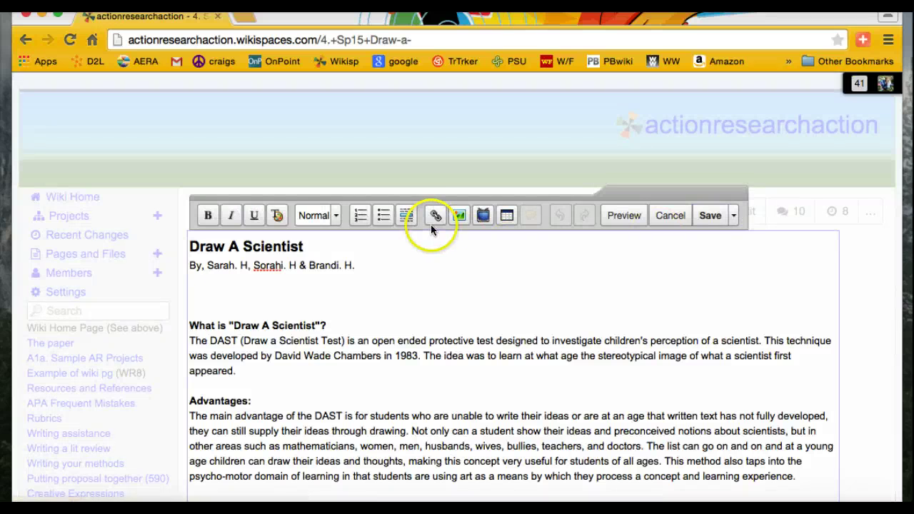
pyautogui.click(437, 219)
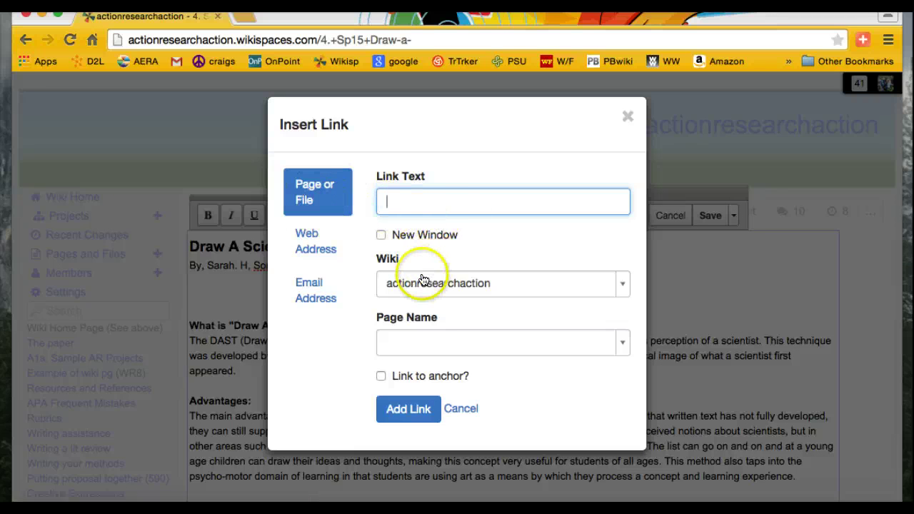
pyautogui.click(322, 263)
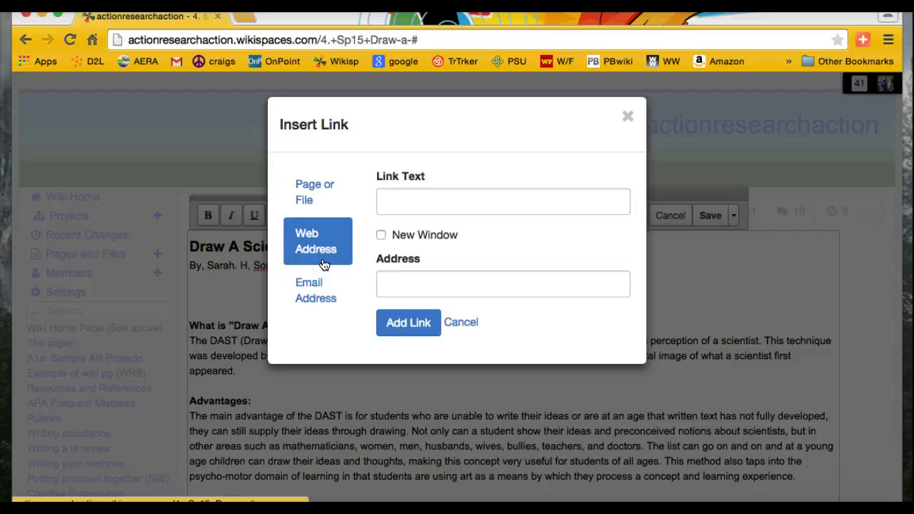
pyautogui.click(394, 202)
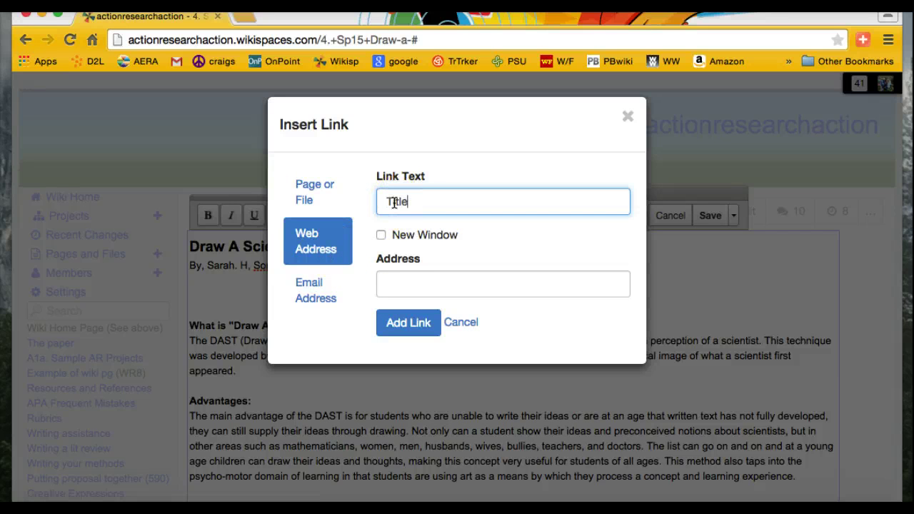
pyautogui.write('Titleofhttpfile')
pyautogui.click(388, 286)
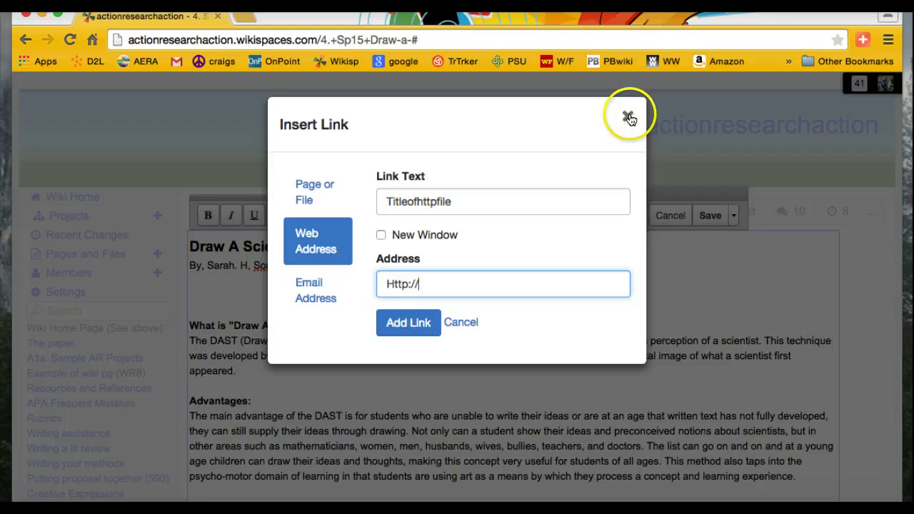
# Change the link text to "Wikis in plain English" and add the link in front of the Draw A Scientist heading.
pyautogui.click(454, 201)
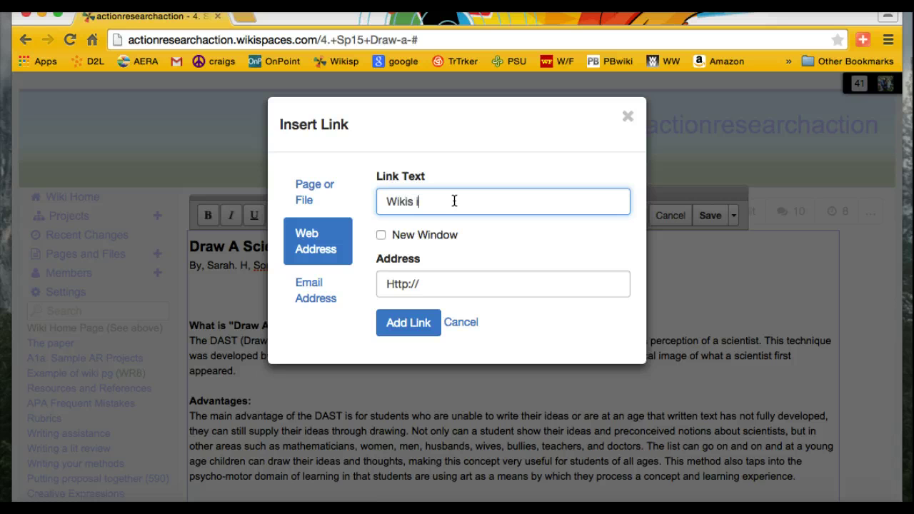
pyautogui.write('g en')
pyautogui.press('BackSpace')
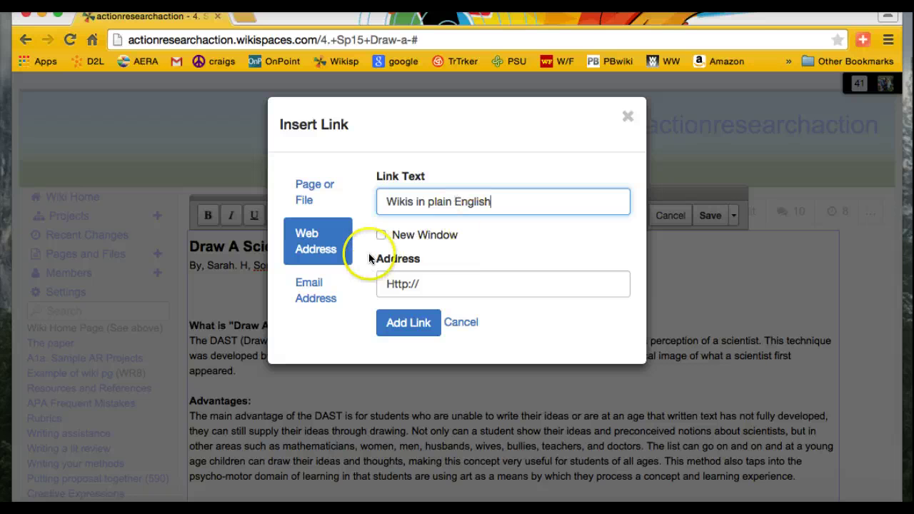
pyautogui.click(422, 282)
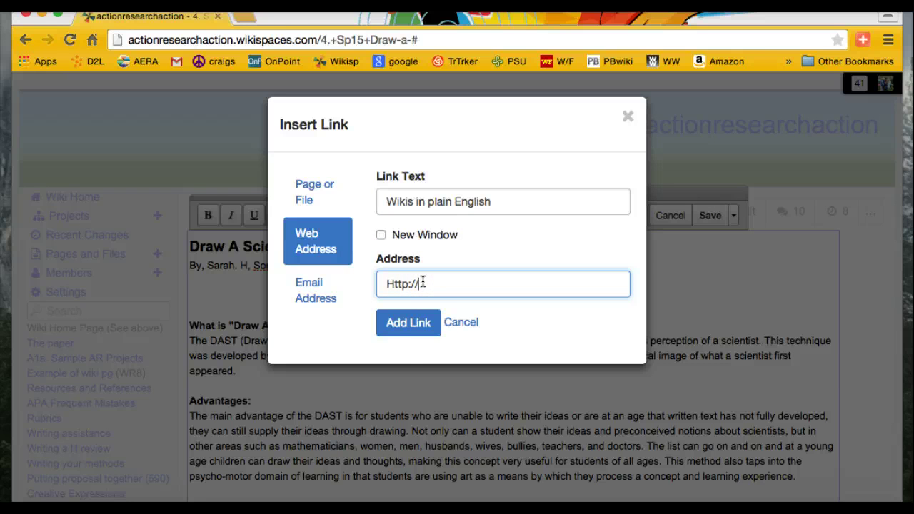
pyautogui.click(402, 323)
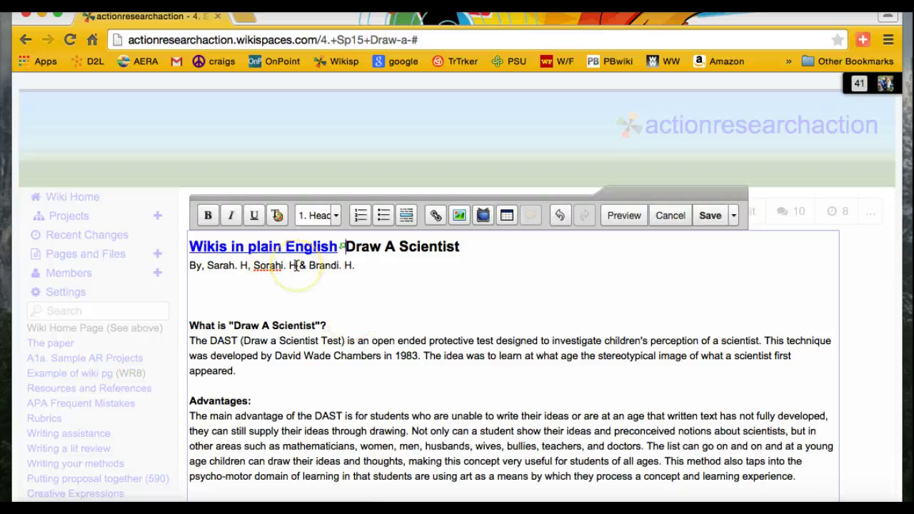
# Select part of the "Wikis in plain English" link to show its URL, and save the page.
pyautogui.click(352, 238)
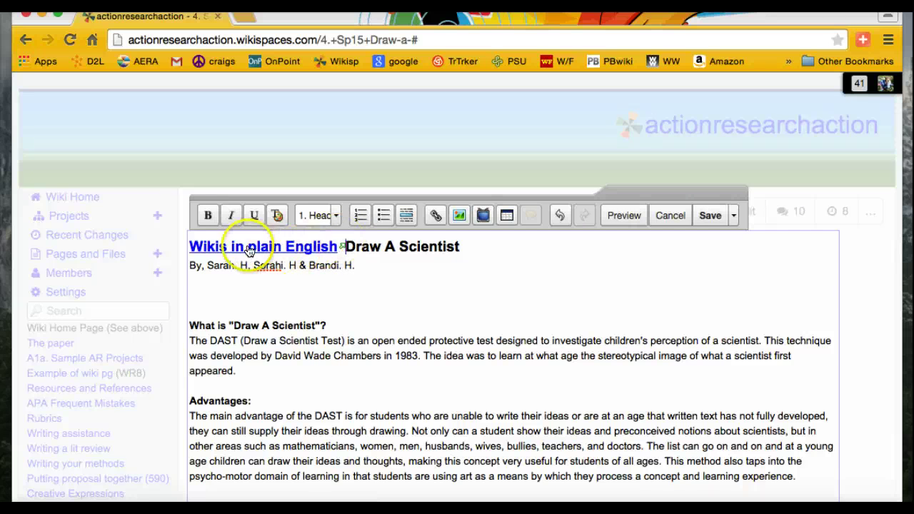
pyautogui.moveTo(249, 248); pyautogui.dragTo(296, 248)
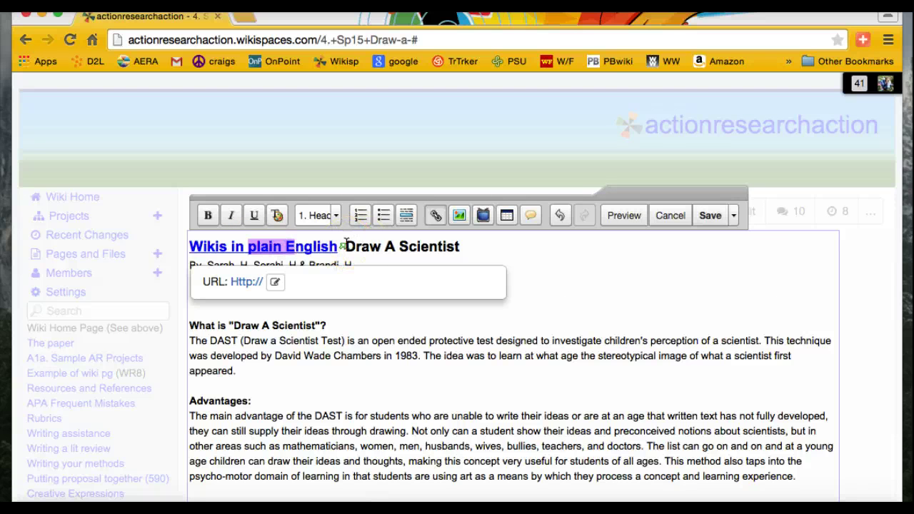
pyautogui.click(564, 269)
pyautogui.click(709, 215)
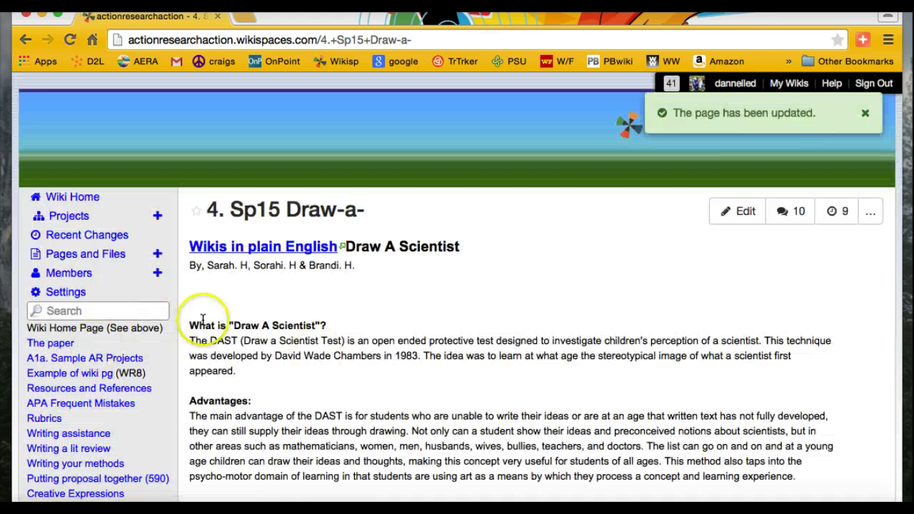
# Reopen the page for editing, delete the "Wikis in plain English" link from the heading line, and save the page.
pyautogui.click(736, 212)
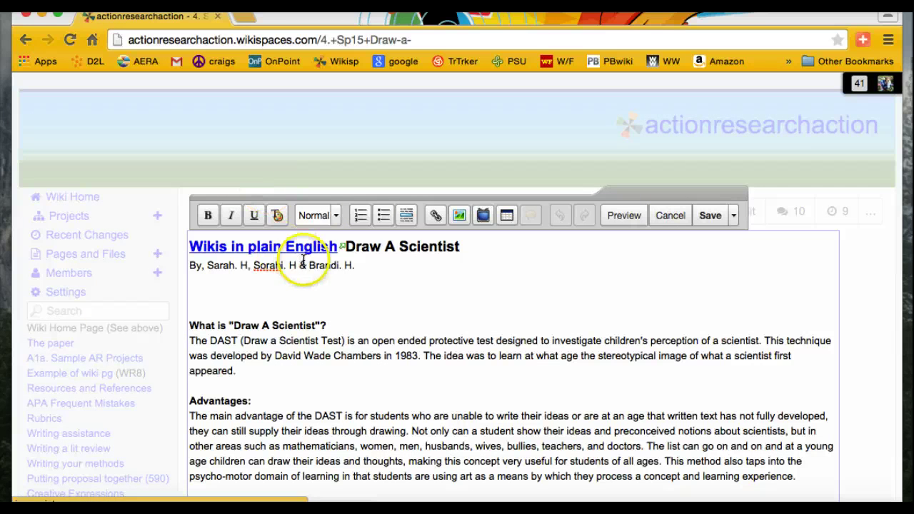
pyautogui.write('.')
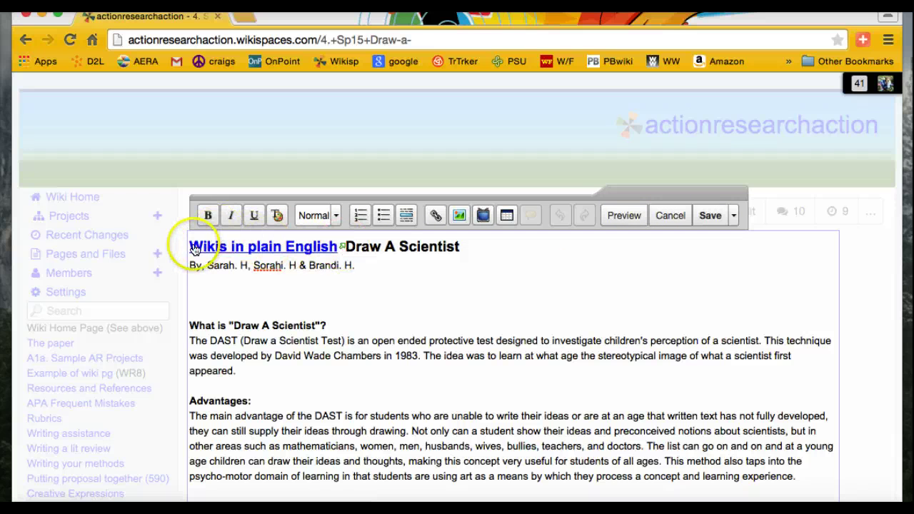
pyautogui.moveTo(190, 246); pyautogui.dragTo(347, 251)
pyautogui.press('BackSpace')
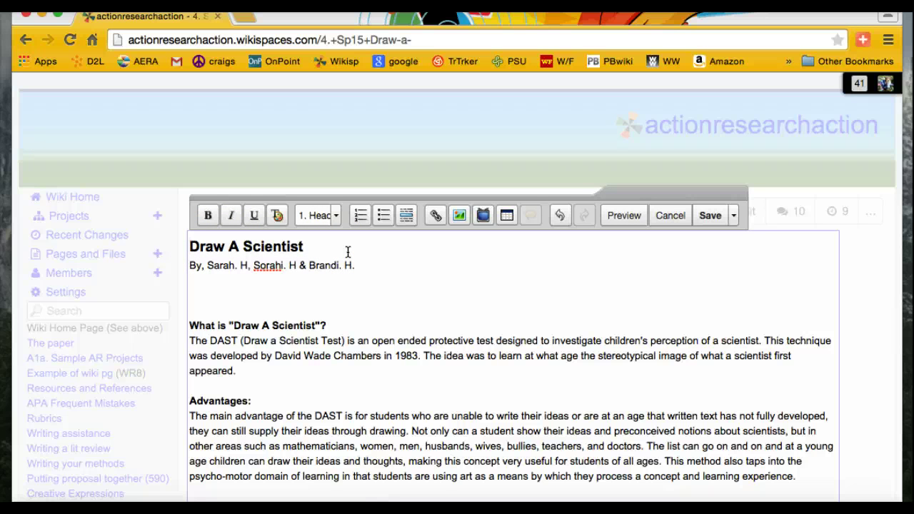
pyautogui.click(716, 216)
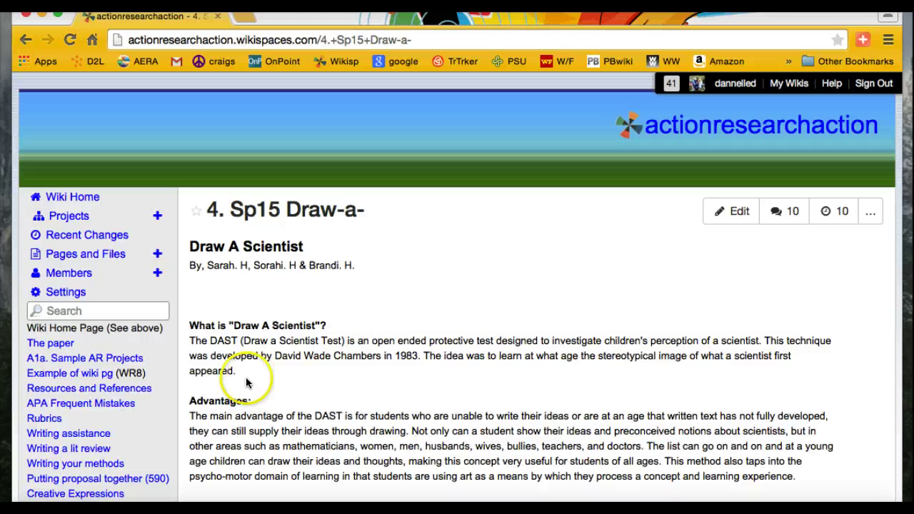
pyautogui.scroll(-1, 402, 428)
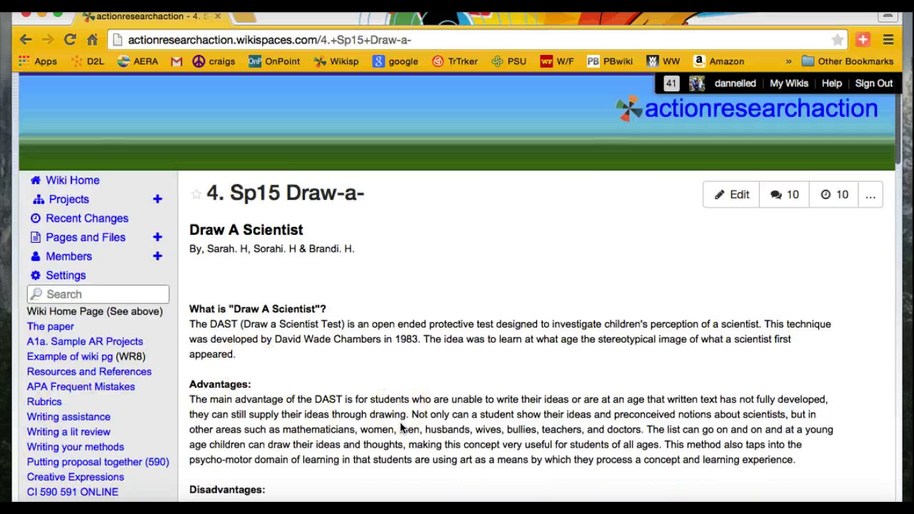
pyautogui.scroll(-2, 402, 428)
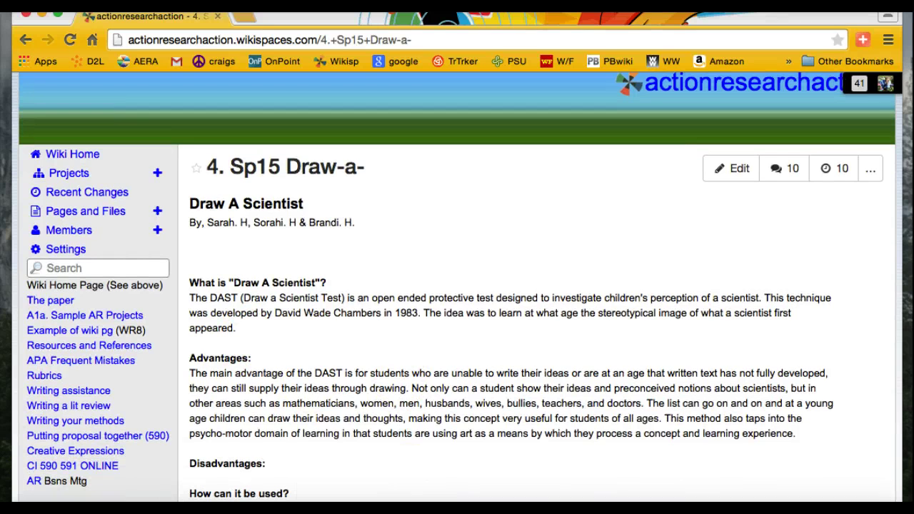